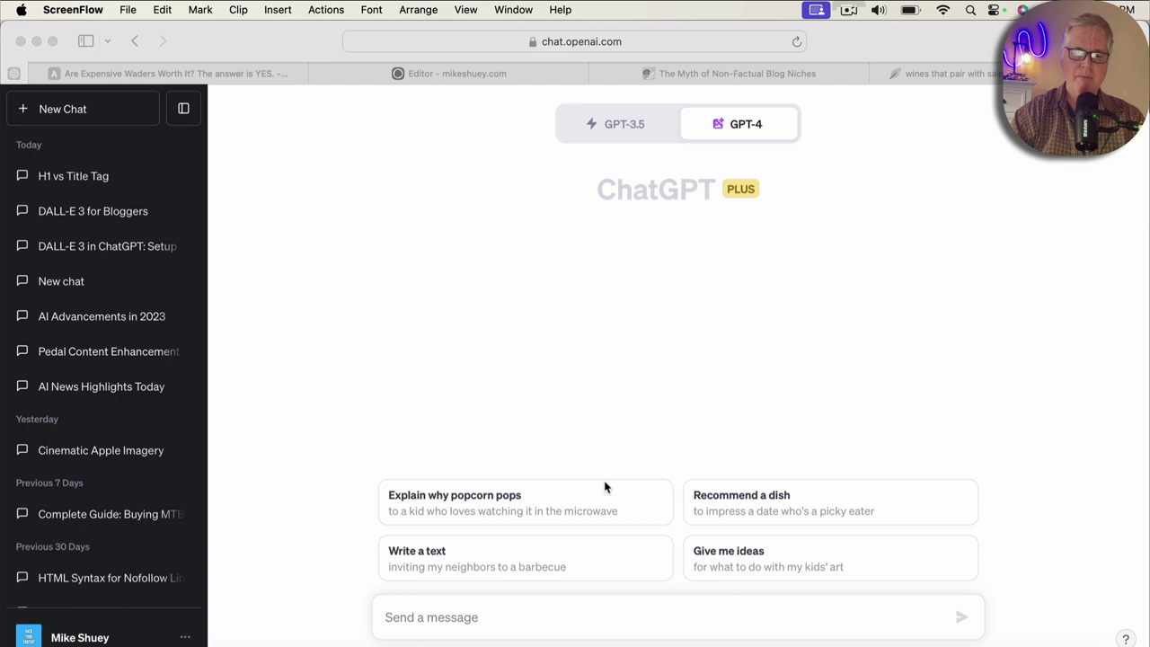
# Ask GPT-4 'What is the difference between an H1 tag and a title tag' and read its answer.
pyautogui.click(414, 622)
pyautogui.write('What is the difference ')
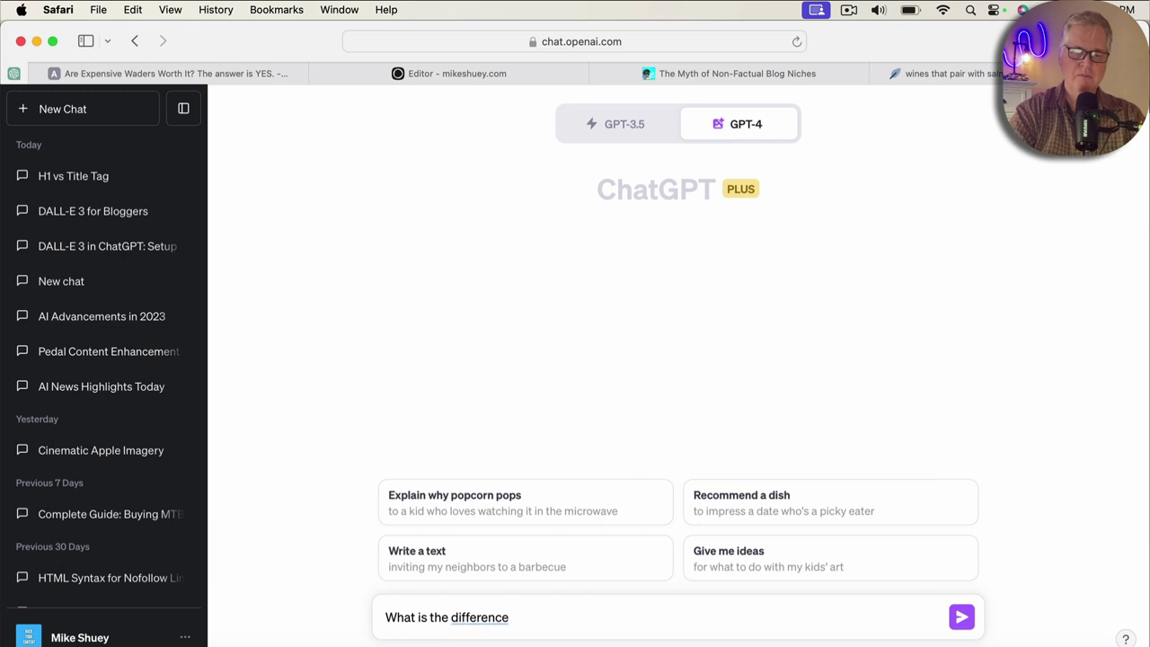
pyautogui.write('bet')
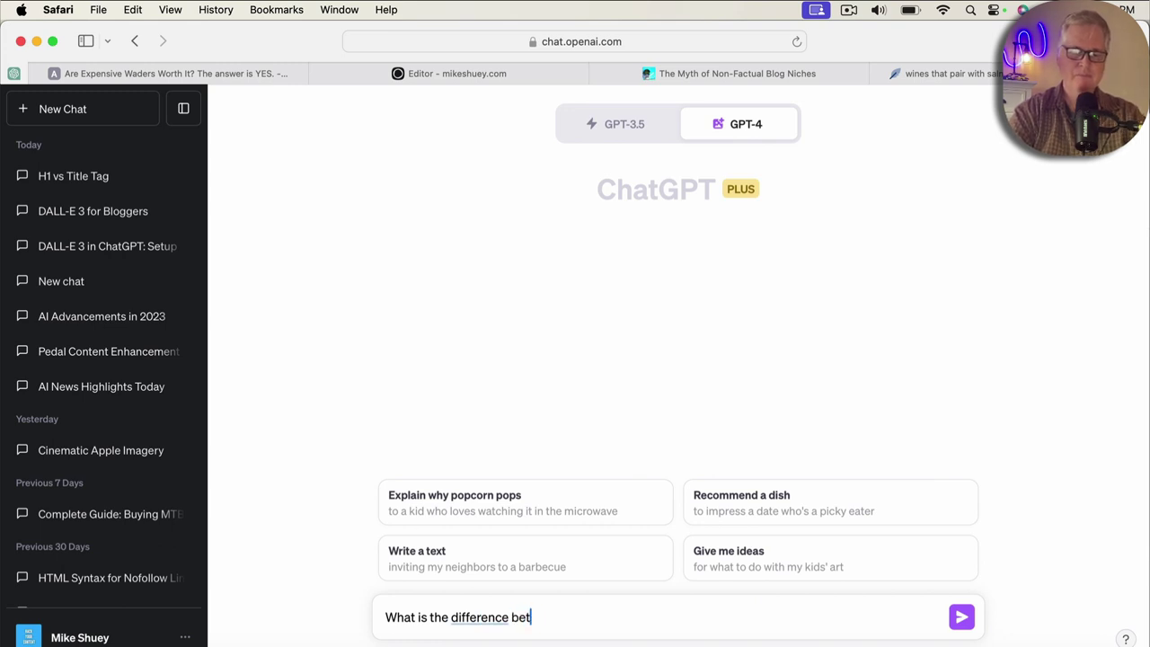
pyautogui.write('ween an ')
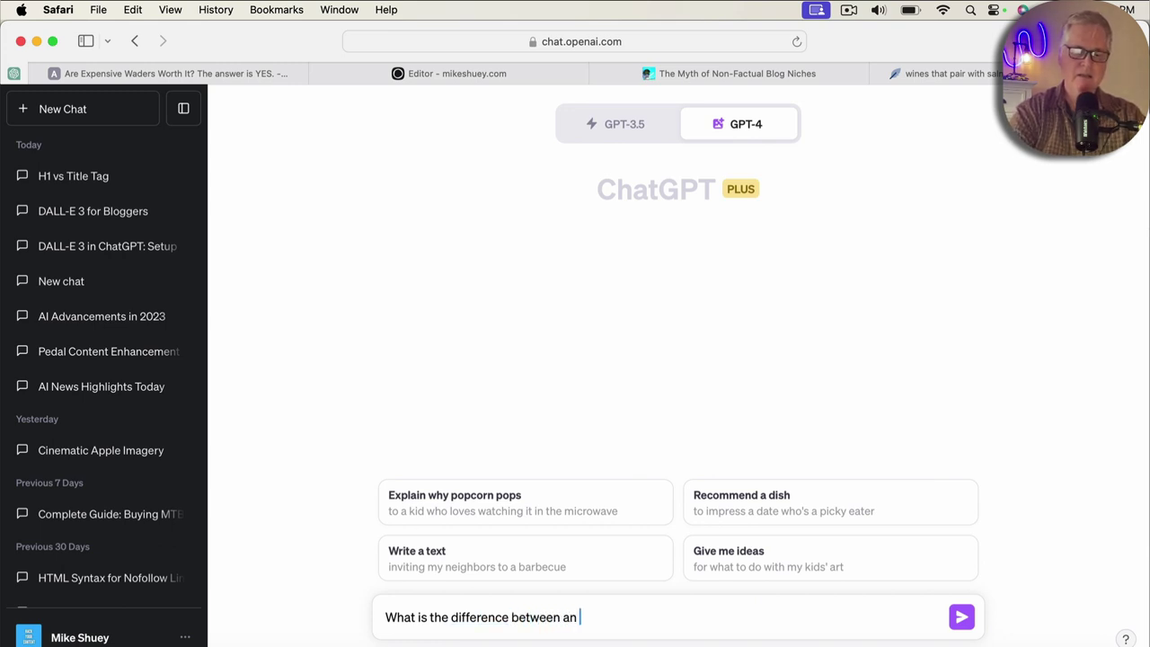
pyautogui.write('H1 ta')
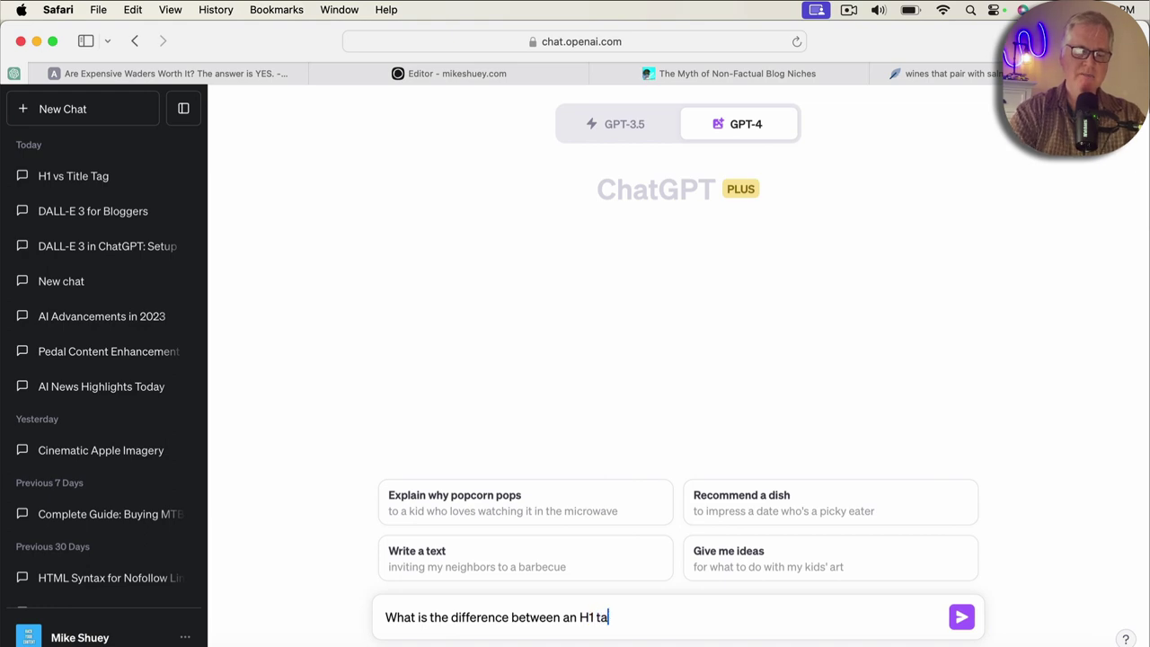
pyautogui.write('g and a ')
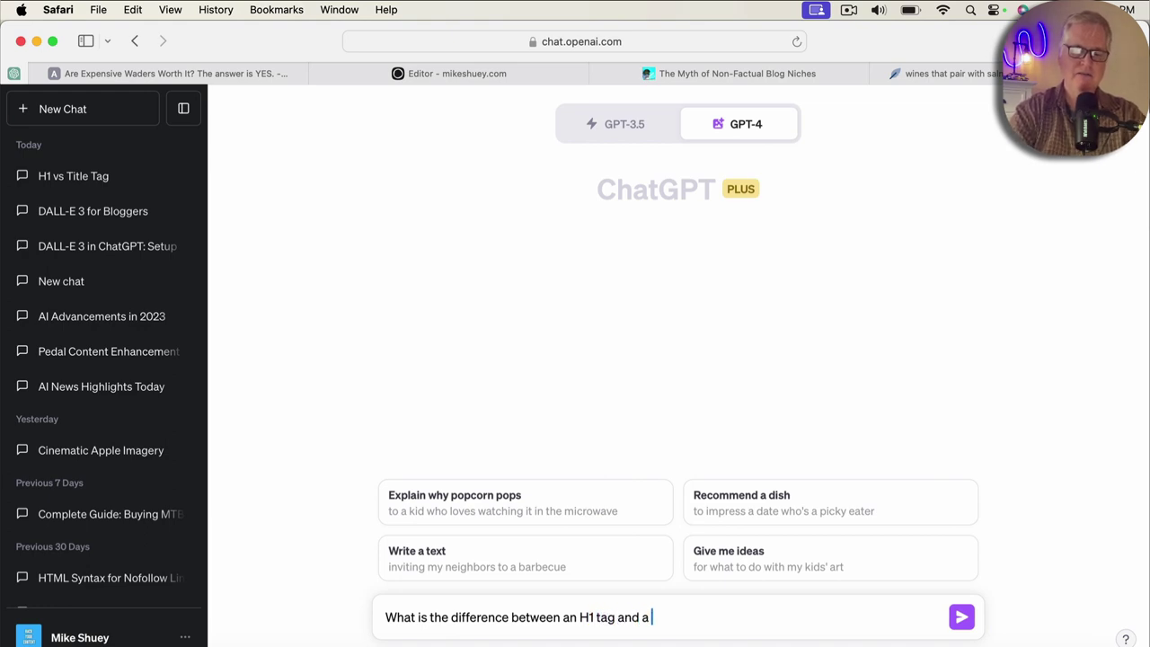
pyautogui.write('title tag')
pyautogui.press('Return')
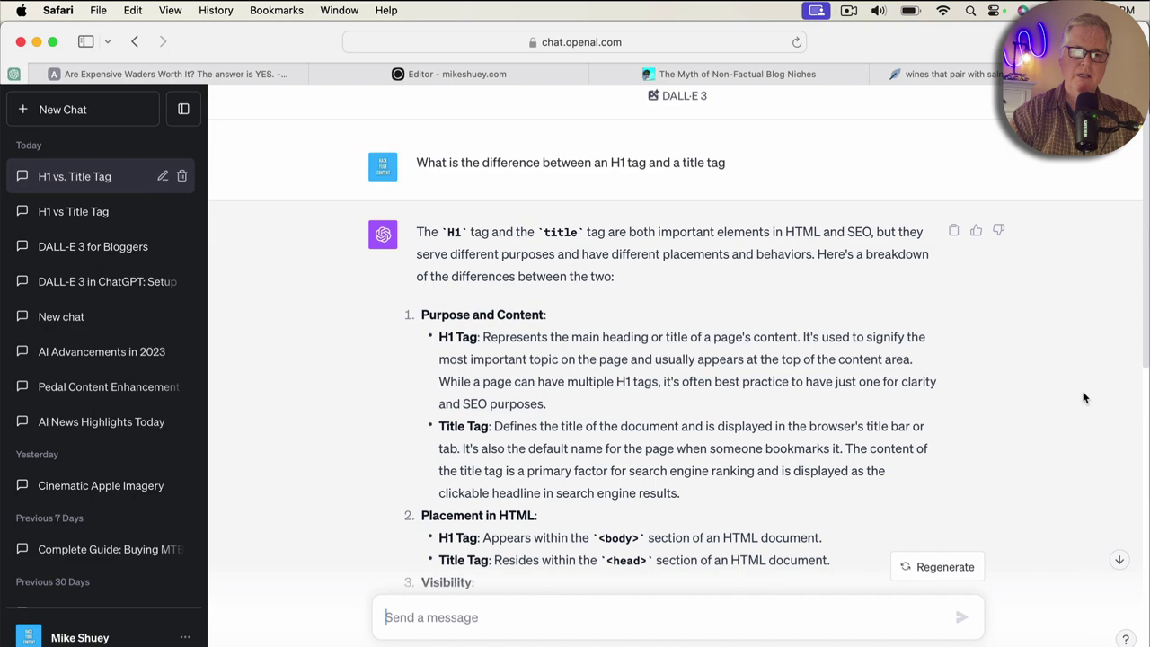
pyautogui.scroll(-2, 1083, 397)
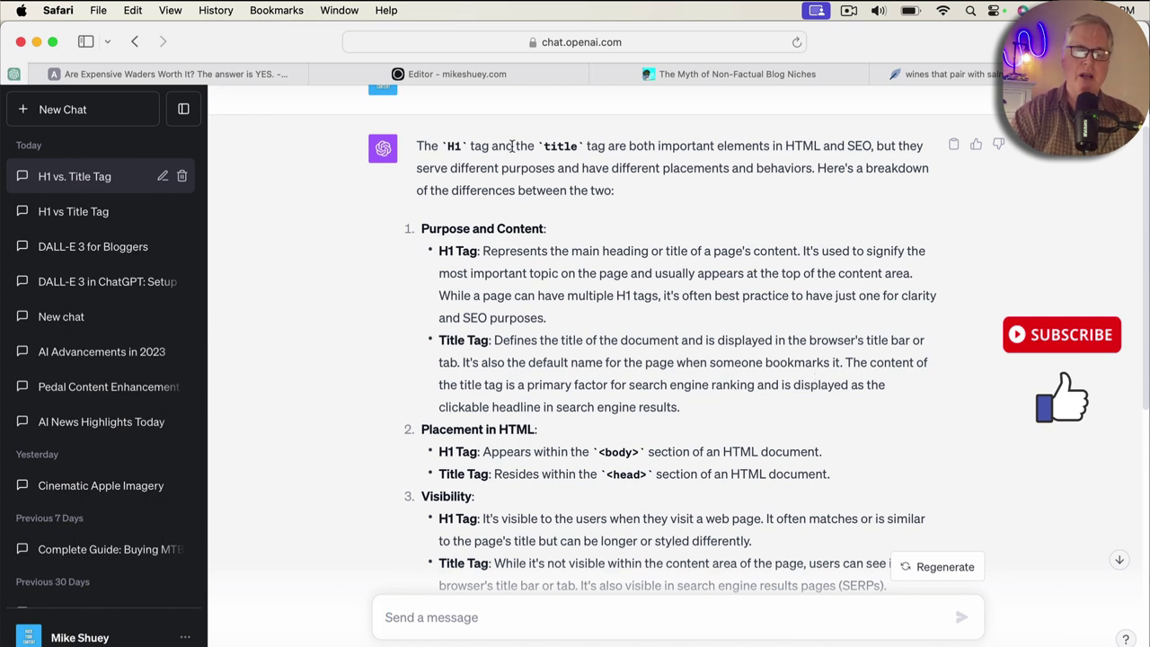
# Enter 'What is a Title Tag?' as the title of the new Ghost post.
pyautogui.click(512, 71)
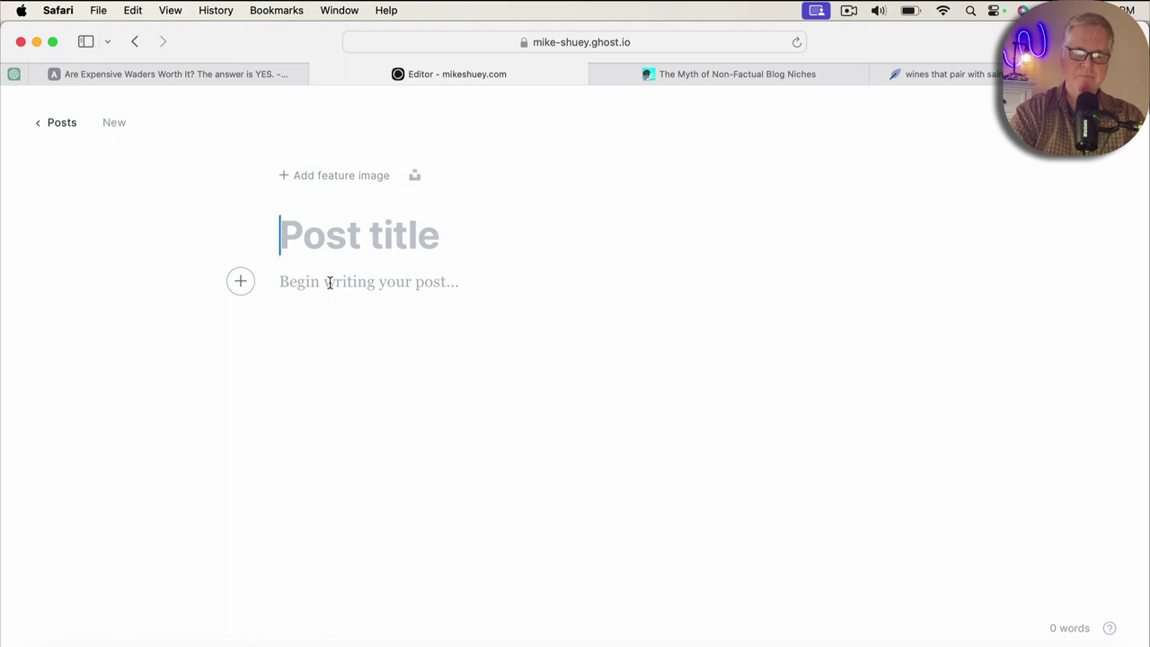
pyautogui.write('What is a Title Tag?')
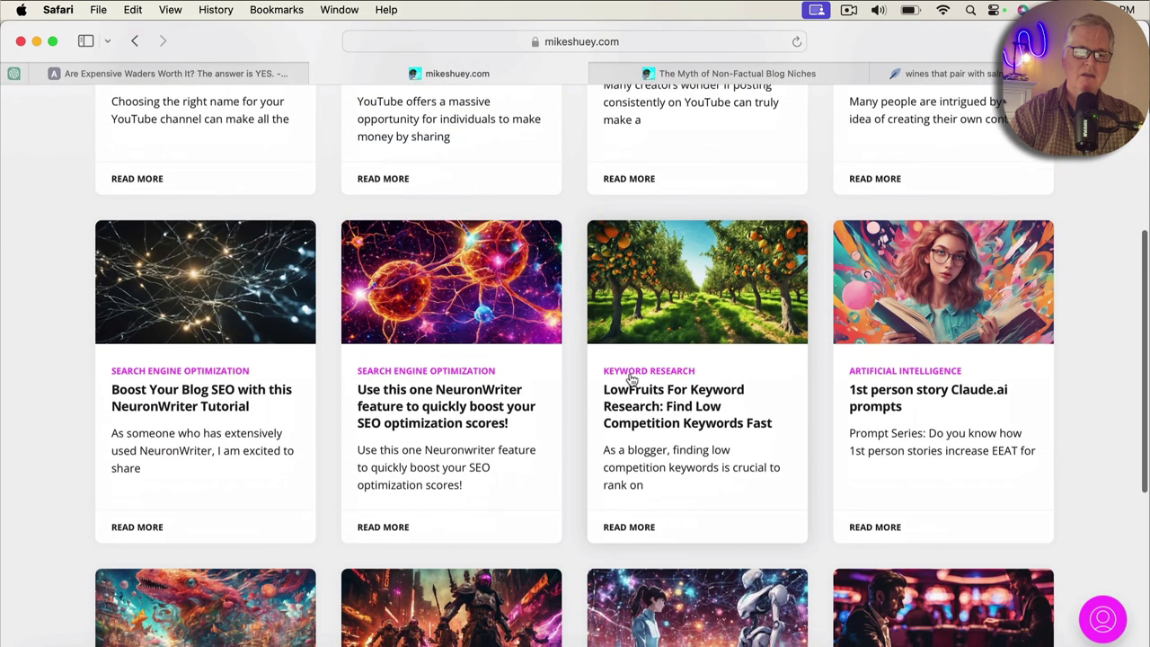
# Open The Myth of Non-Factual Blog Niches post, then show Chrome's results for 'are expensive waders worth it'.
pyautogui.scroll(-3, 631, 380)
pyautogui.scroll(-3, 632, 380)
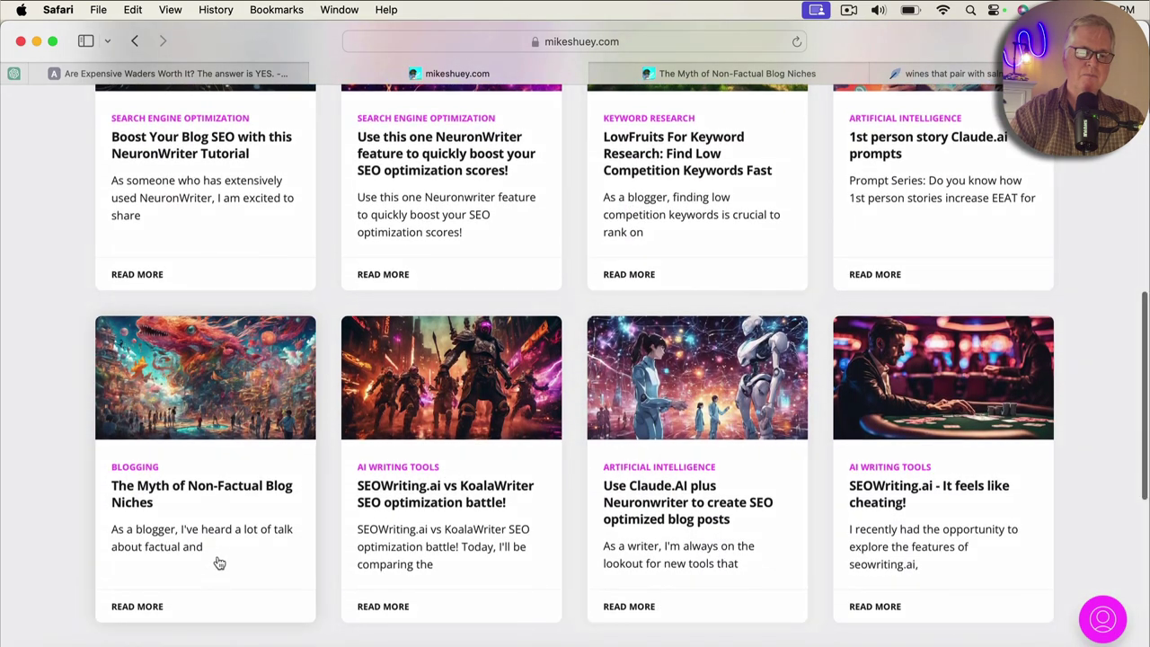
pyautogui.click(260, 489)
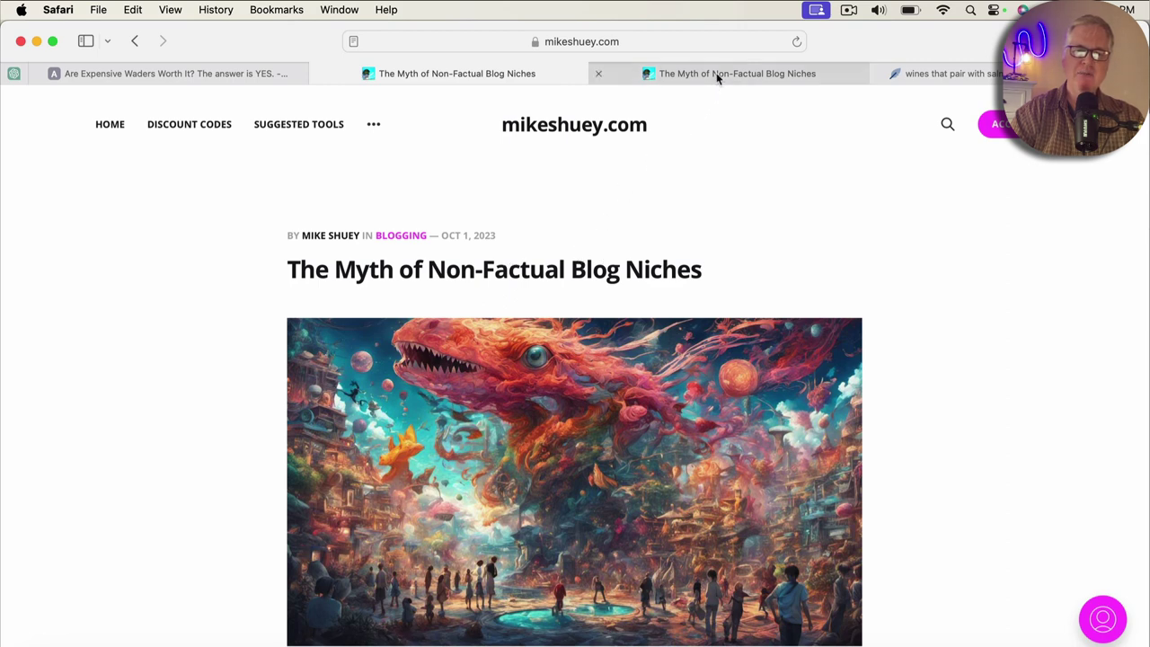
pyautogui.moveTo(719, 78)
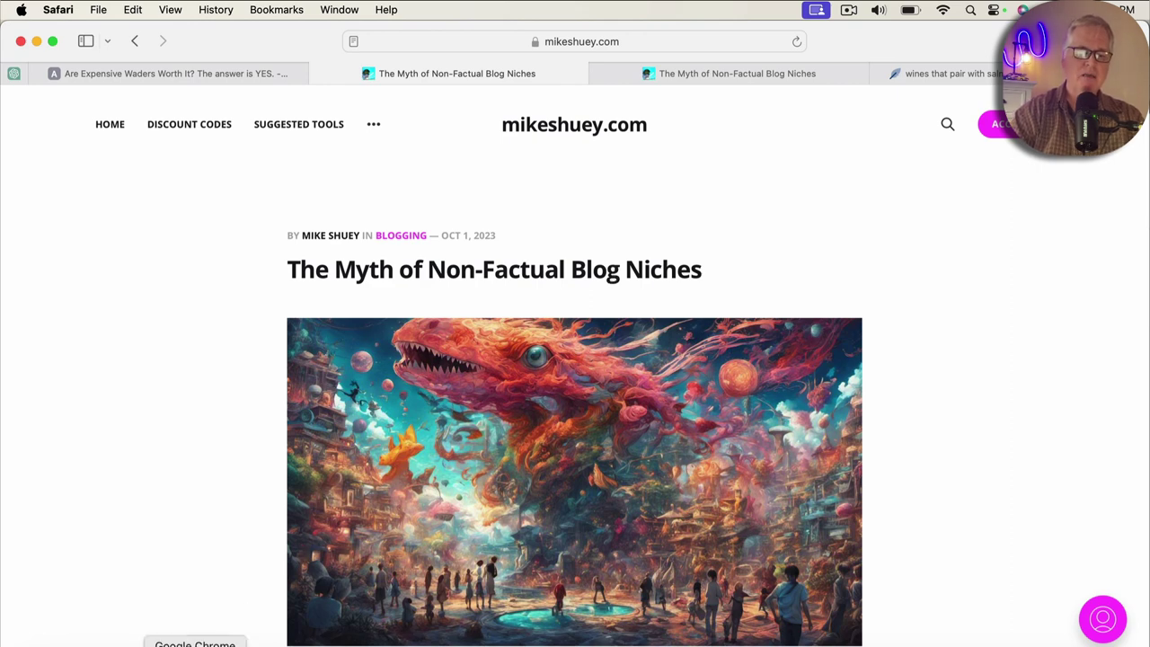
pyautogui.click(195, 646)
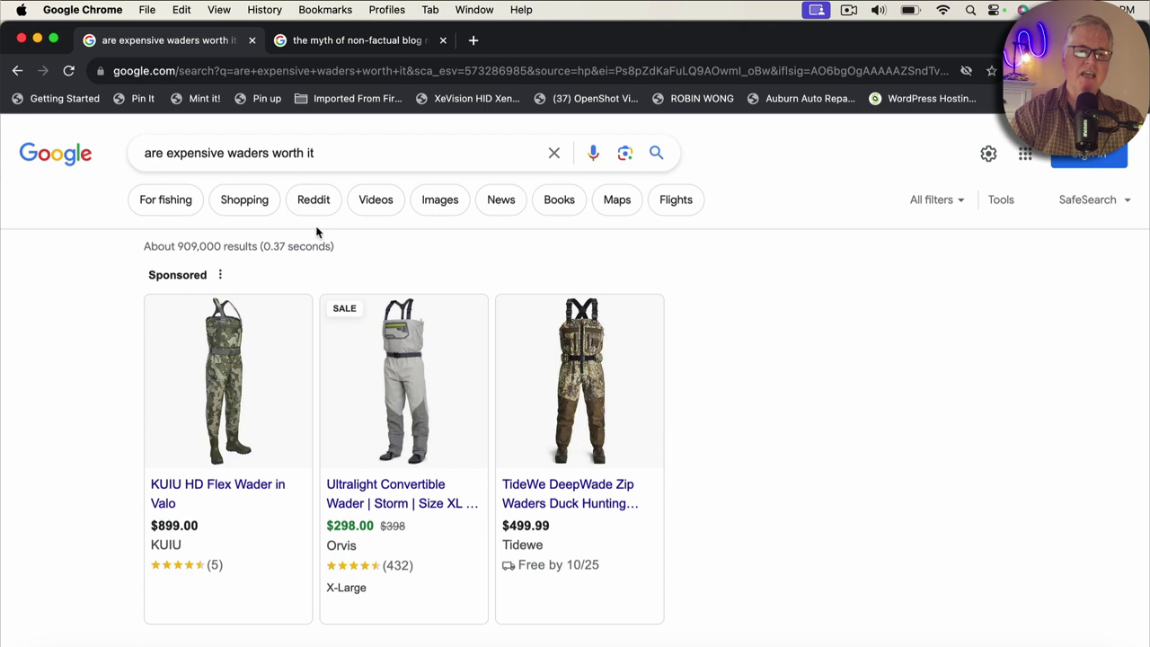
# Check that the mikeshuey.com post ranks second for 'the myth of non-factual blog niches', then return to Safari.
pyautogui.click(359, 42)
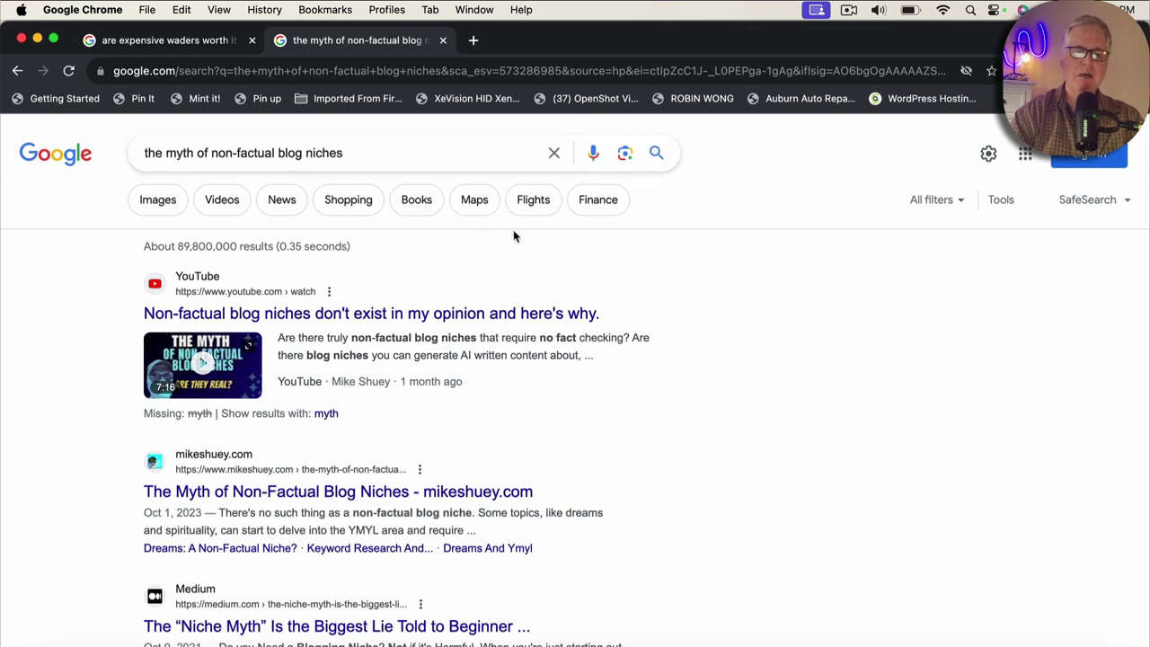
pyautogui.scroll(-3, 627, 393)
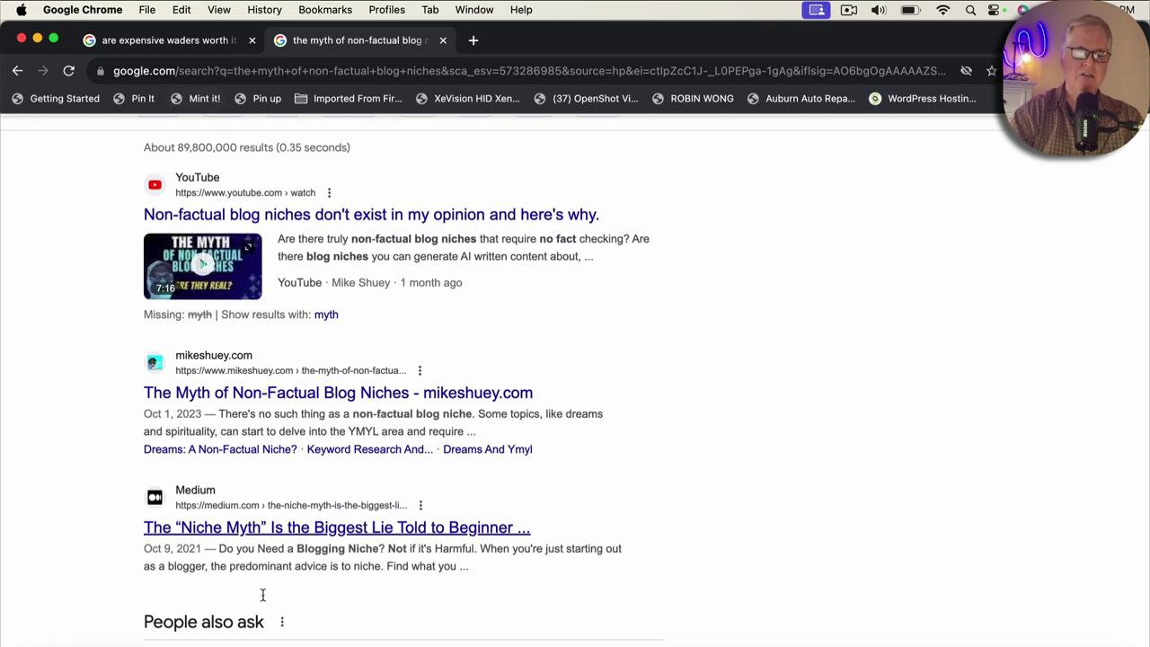
pyautogui.click(158, 645)
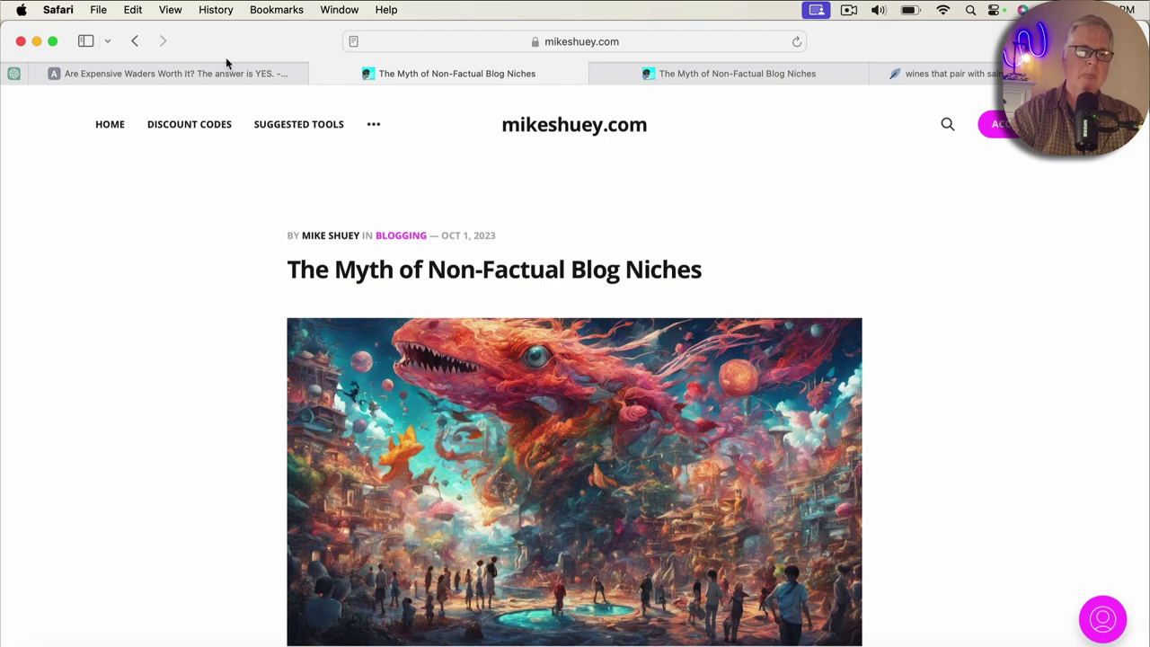
# Review the aboutflyfishing.com waders article's title and heading, then go back to Chrome's Google results.
pyautogui.click(231, 80)
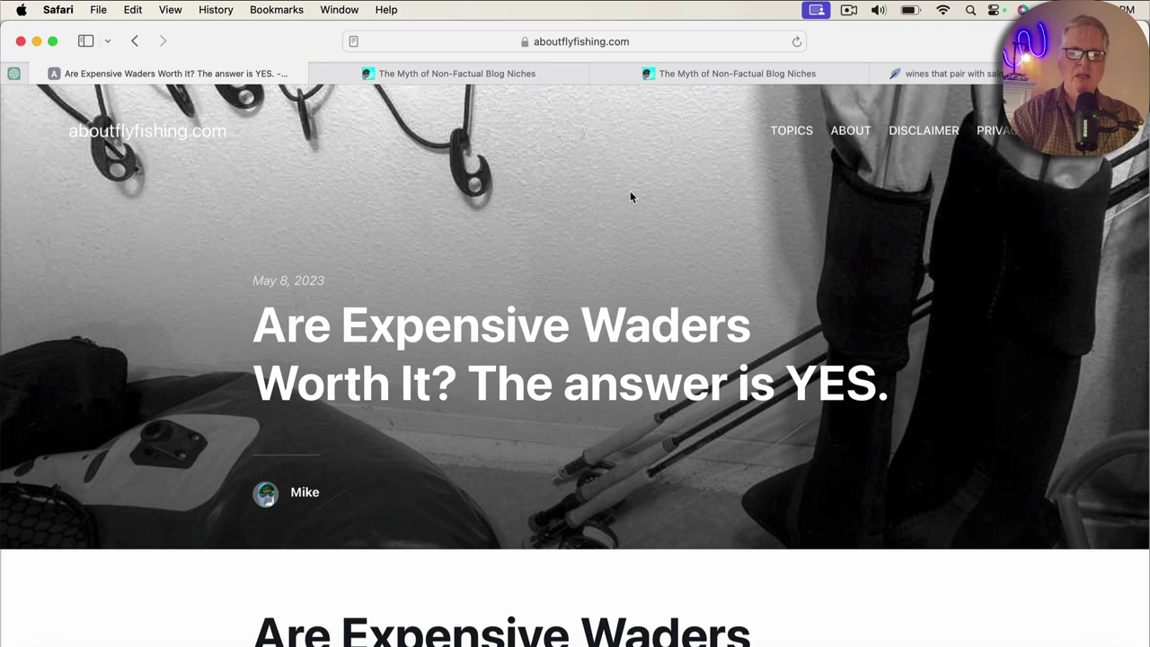
pyautogui.scroll(-3, 782, 263)
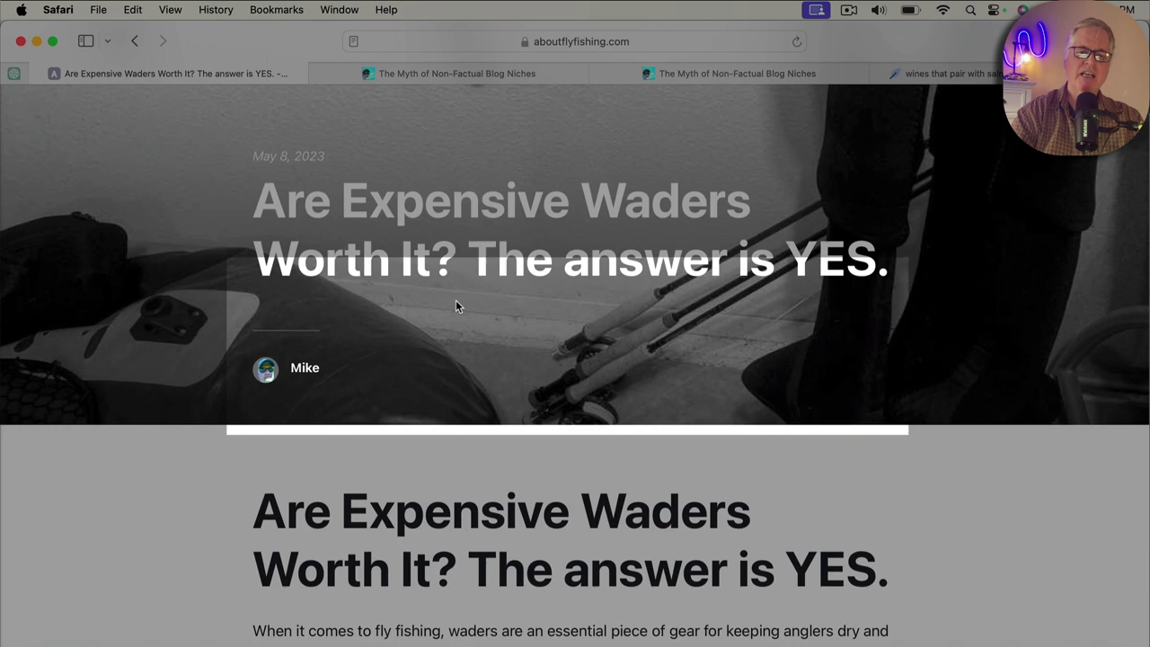
pyautogui.scroll(3, 455, 302)
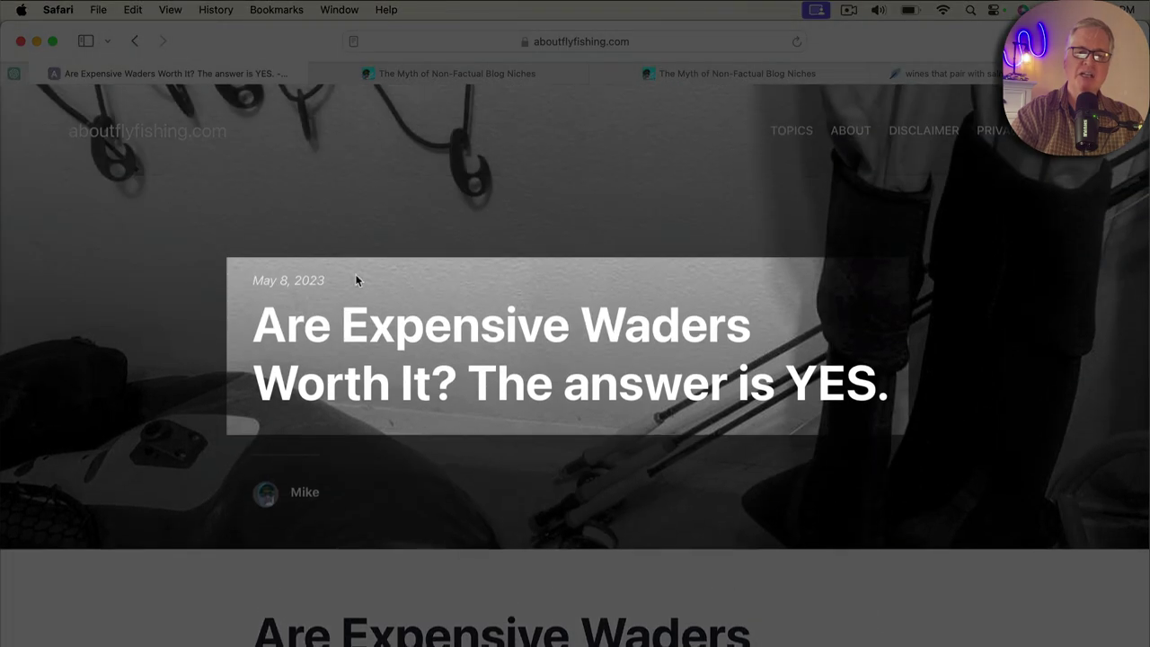
pyautogui.scroll(-3, 492, 310)
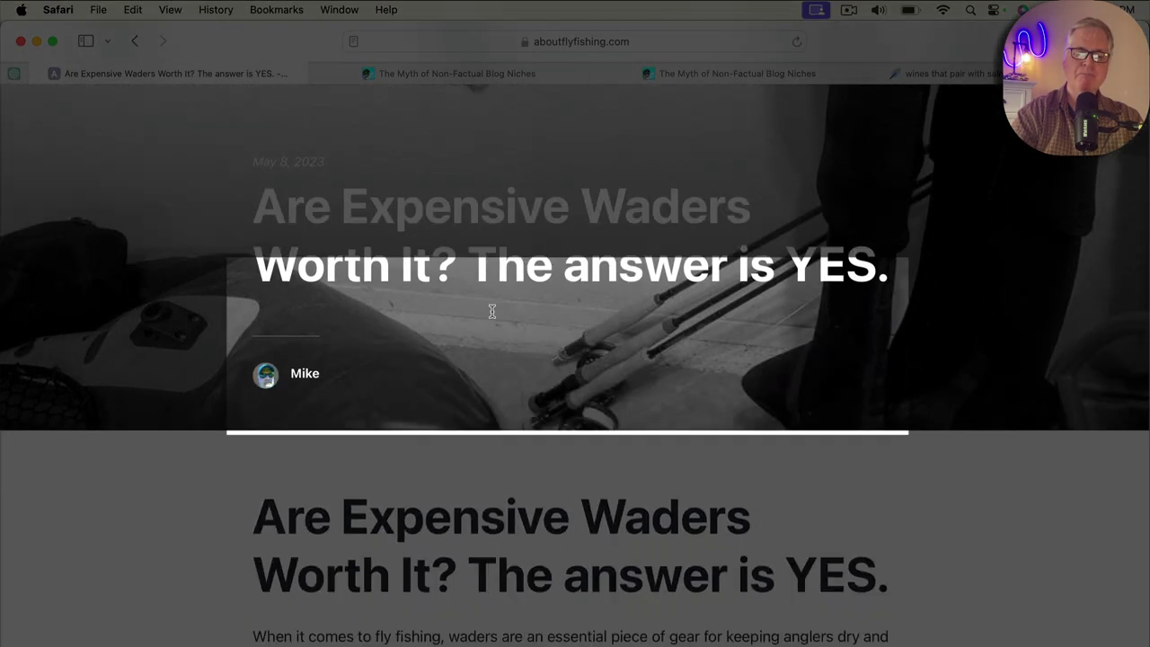
pyautogui.scroll(-3, 493, 310)
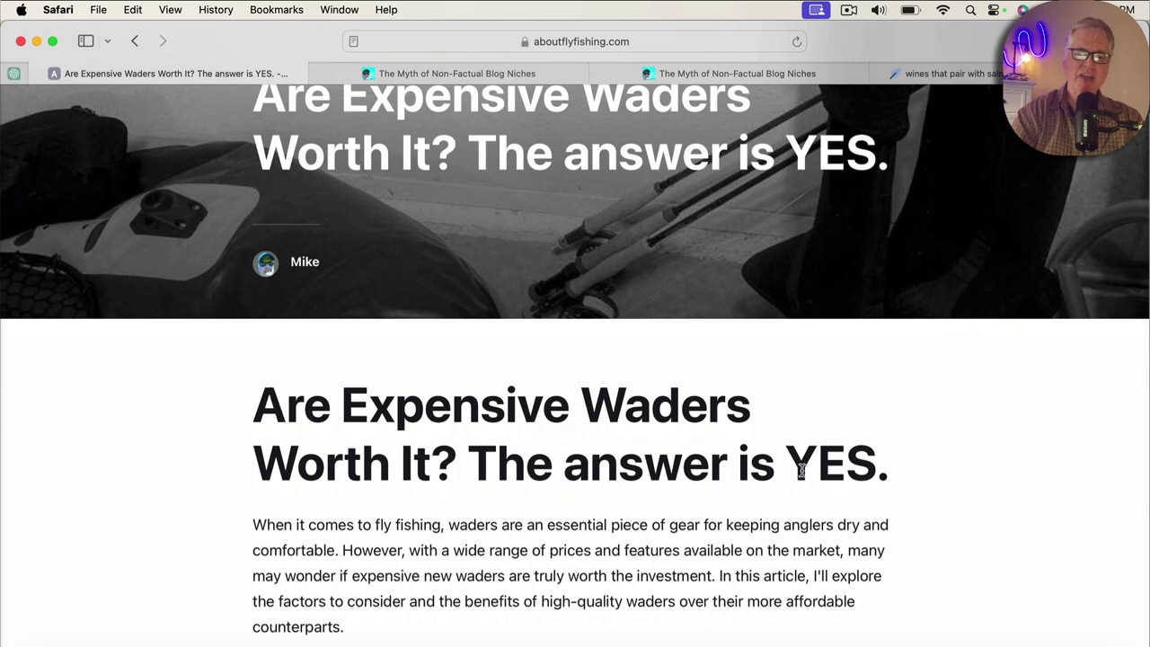
pyautogui.scroll(5, 929, 430)
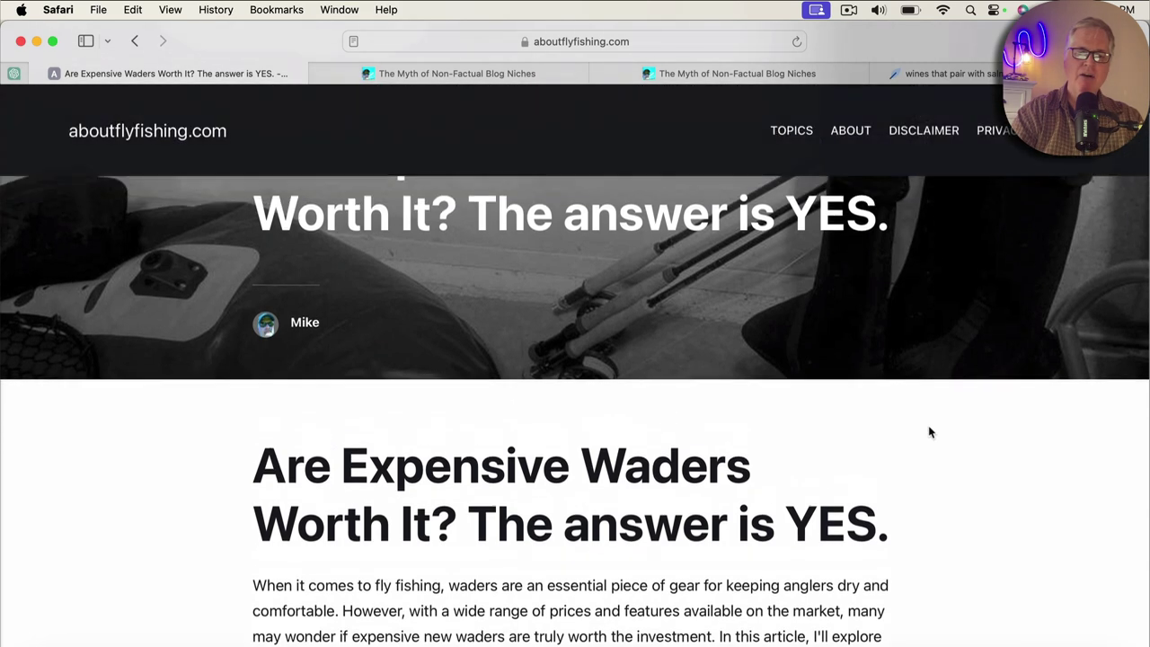
pyautogui.scroll(-3, 929, 431)
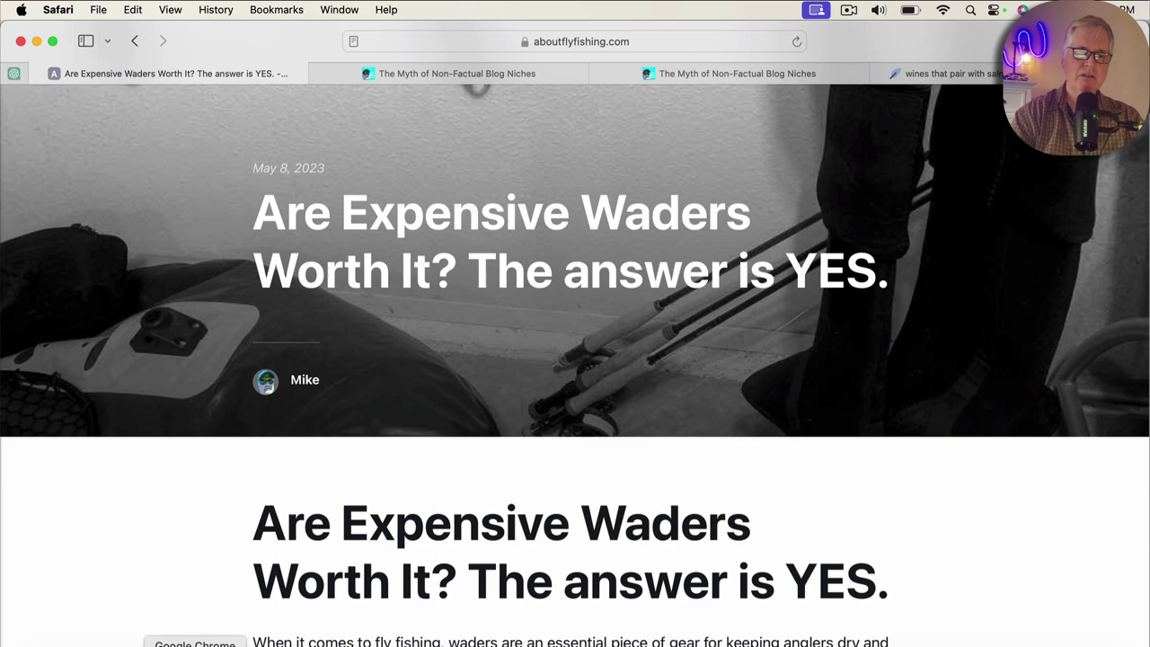
pyautogui.click(195, 646)
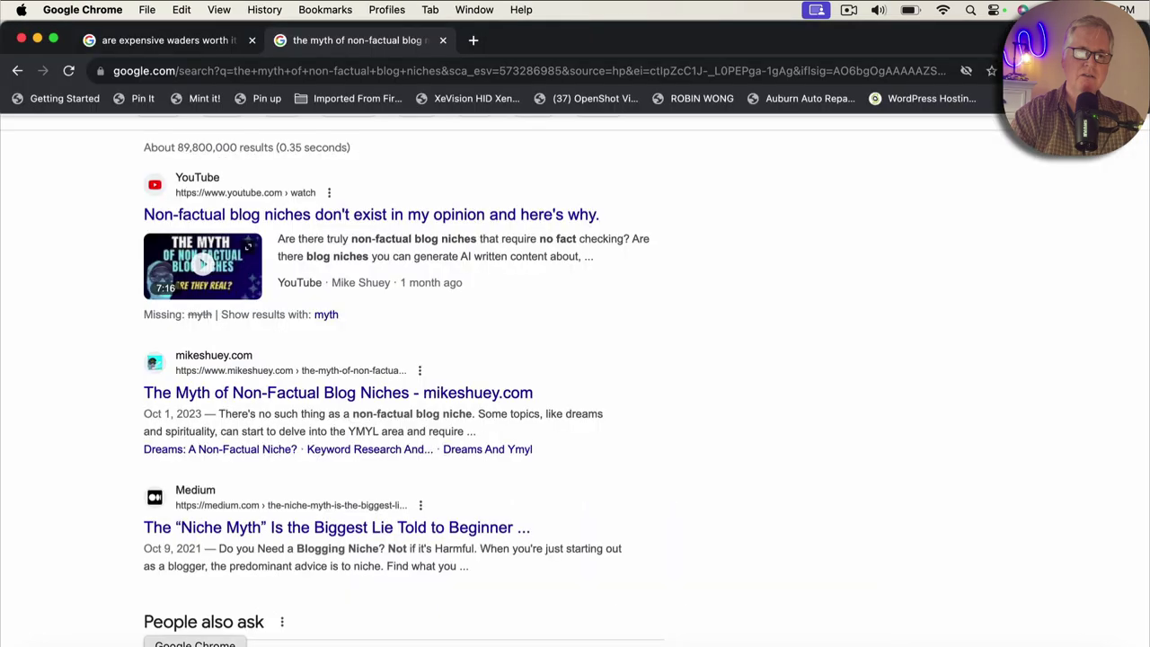
# Find the aboutflyfishing.com 'The answer is YES' listing in the 'are expensive waders worth it' results.
pyautogui.click(181, 42)
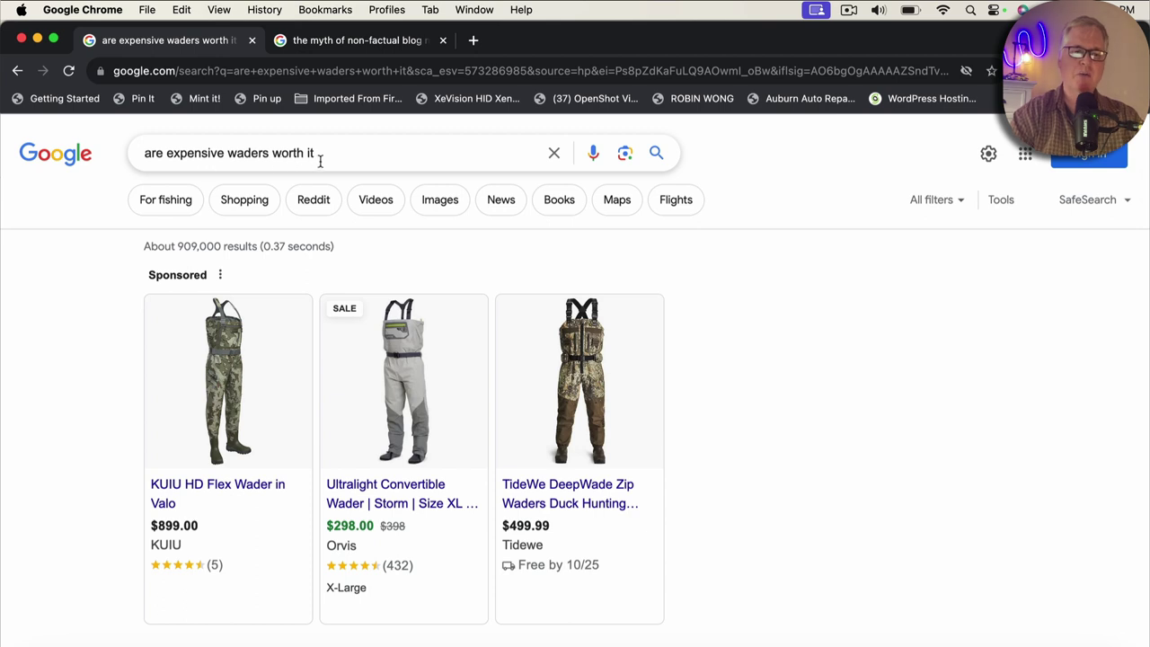
pyautogui.scroll(-10, 528, 256)
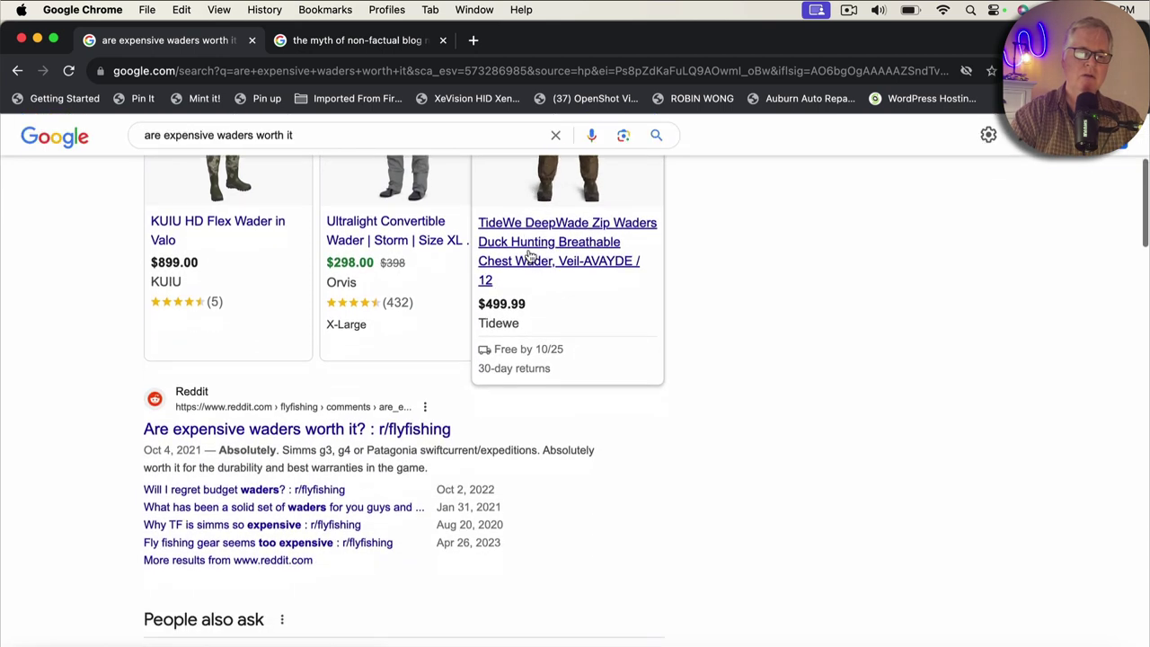
pyautogui.scroll(-10, 528, 256)
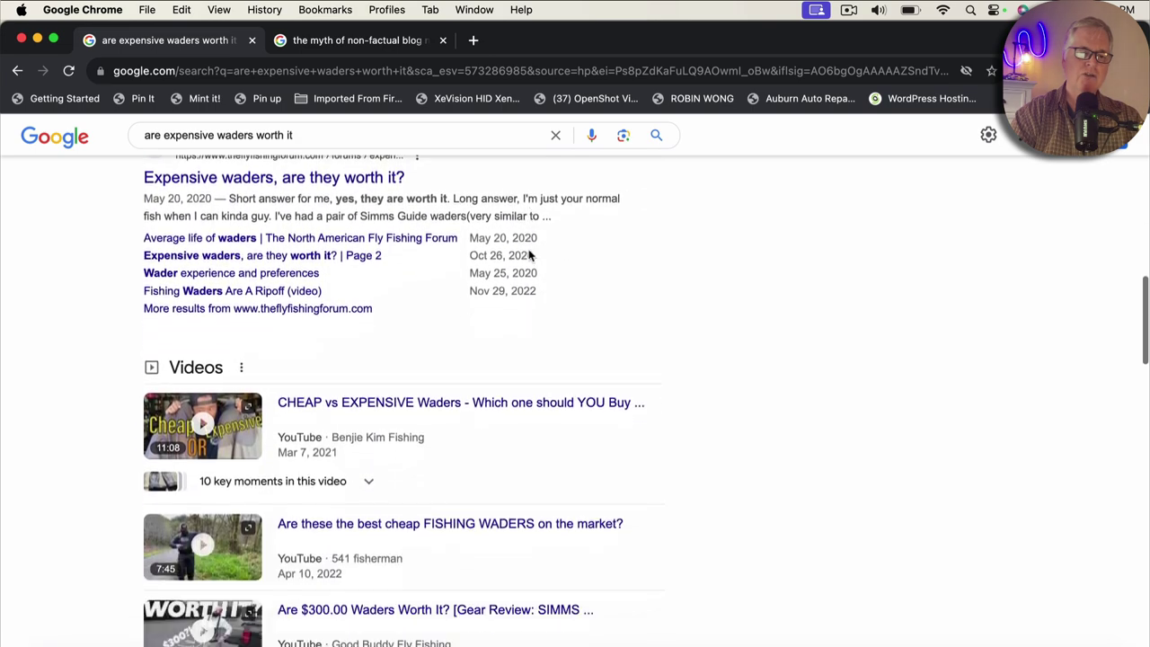
pyautogui.scroll(-5, 528, 256)
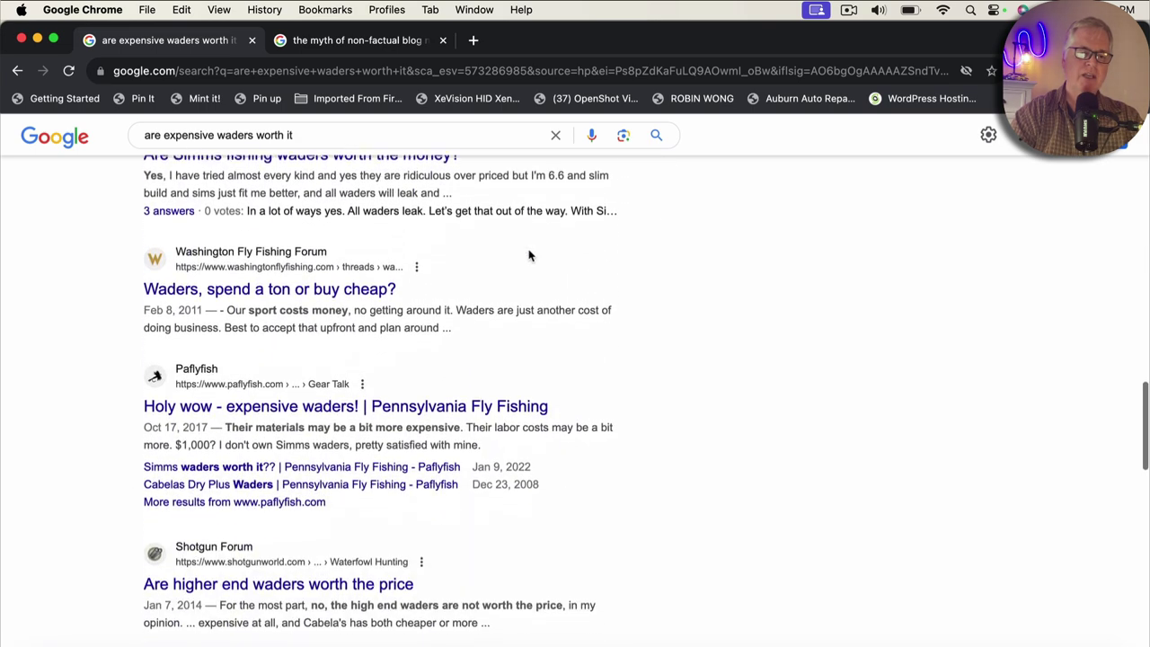
pyautogui.scroll(-5, 528, 256)
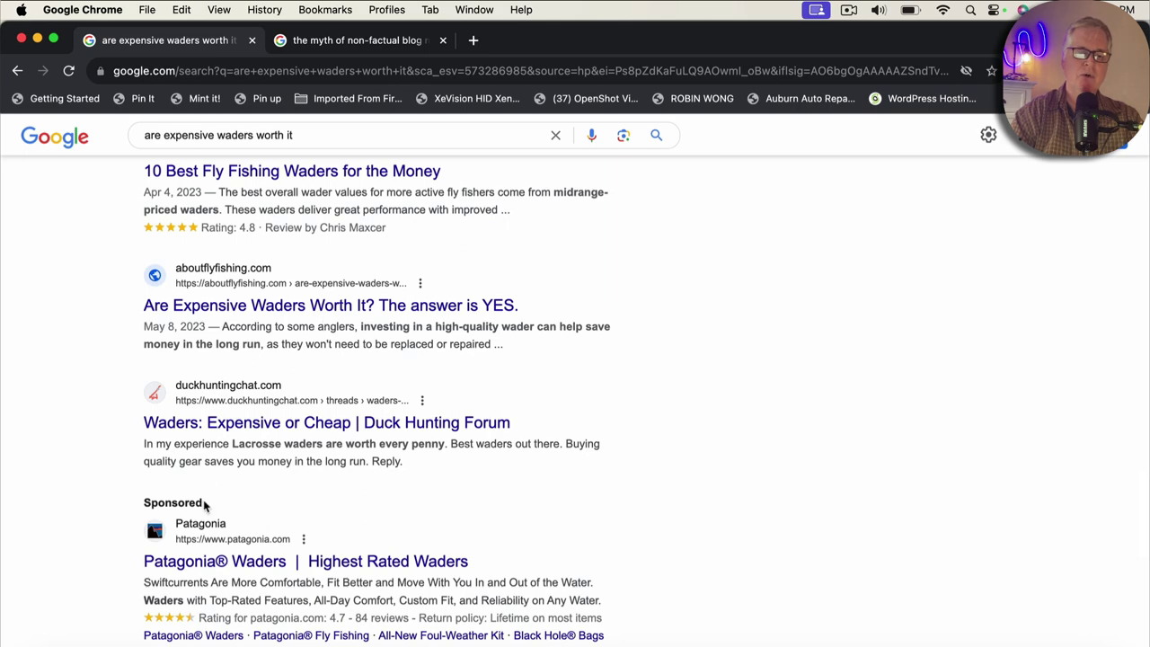
# Compare the waders article's hero page title with the identical H1 heading above the body text.
pyautogui.click(158, 643)
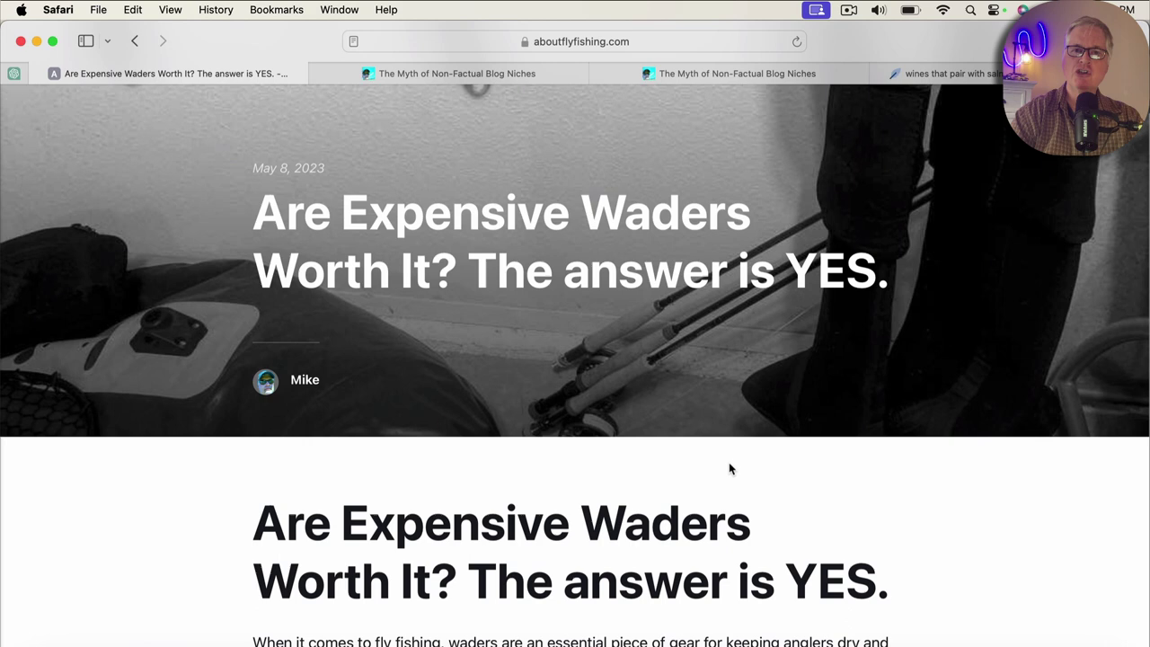
pyautogui.scroll(-1, 928, 457)
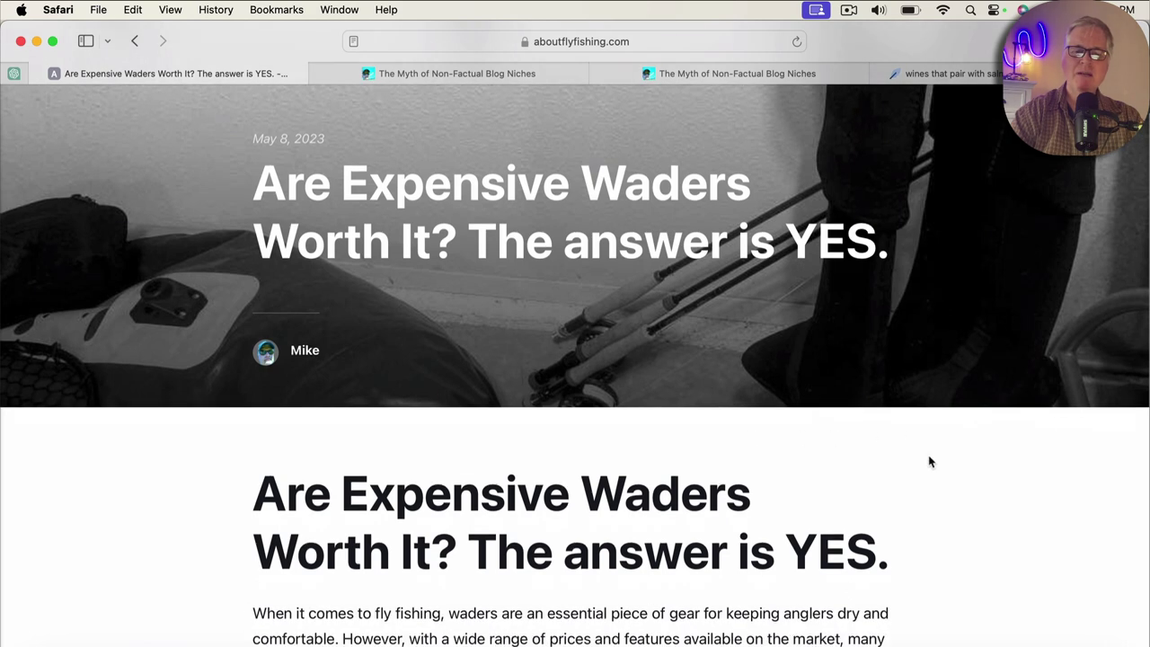
pyautogui.scroll(1, 929, 459)
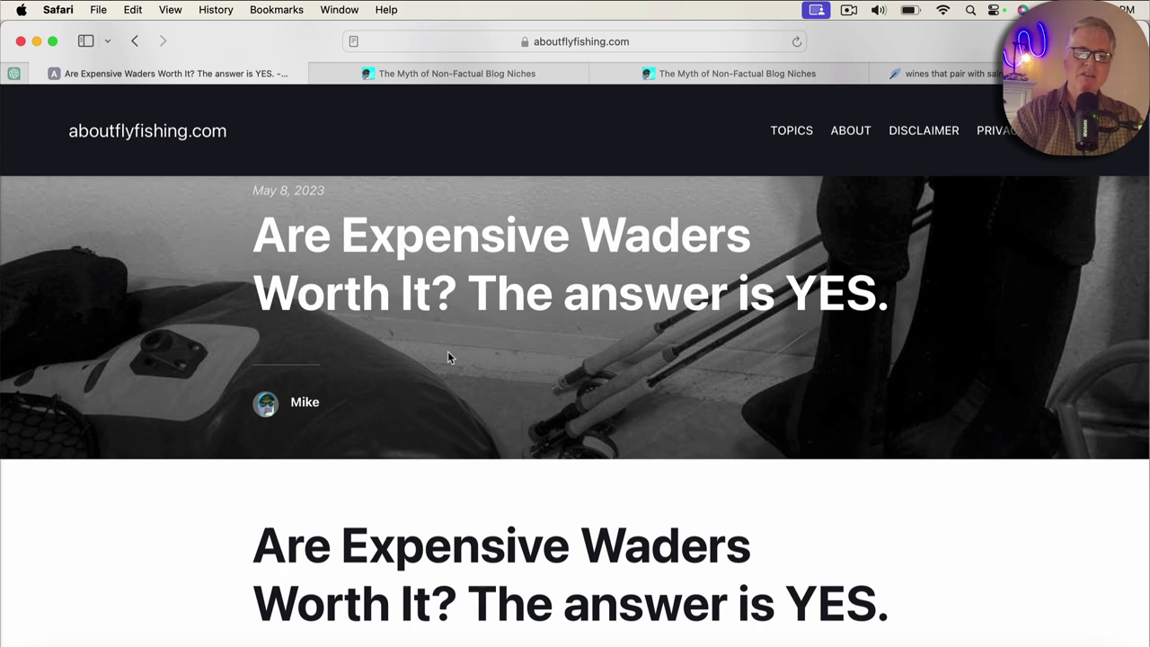
pyautogui.scroll(-3, 873, 521)
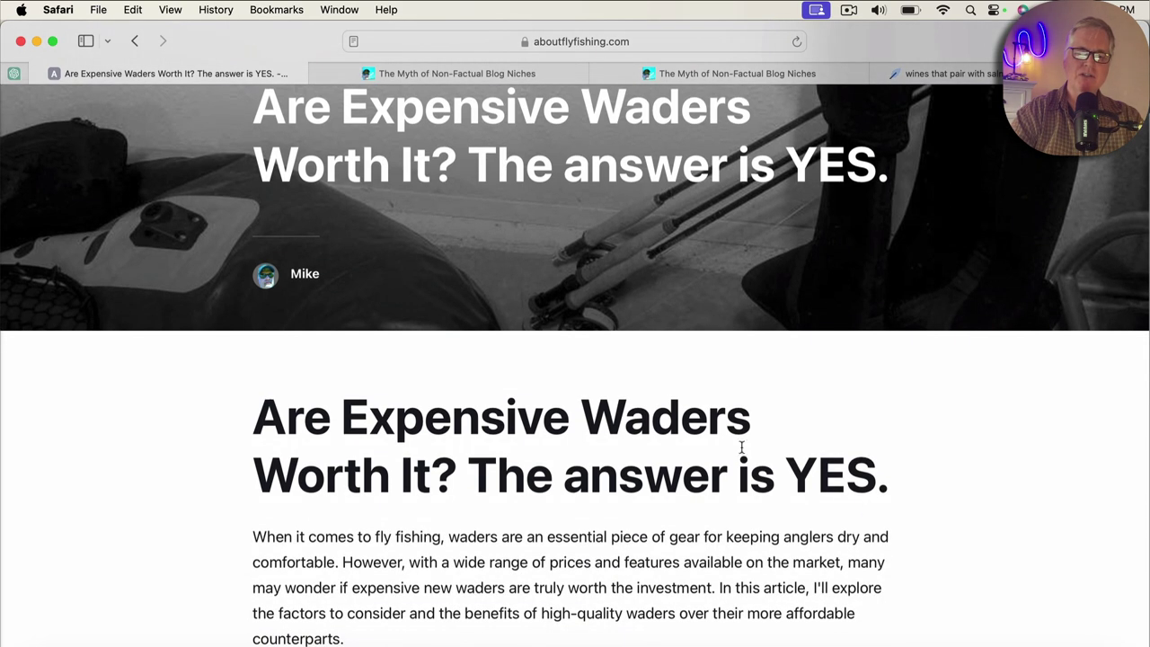
pyautogui.scroll(2, 582, 229)
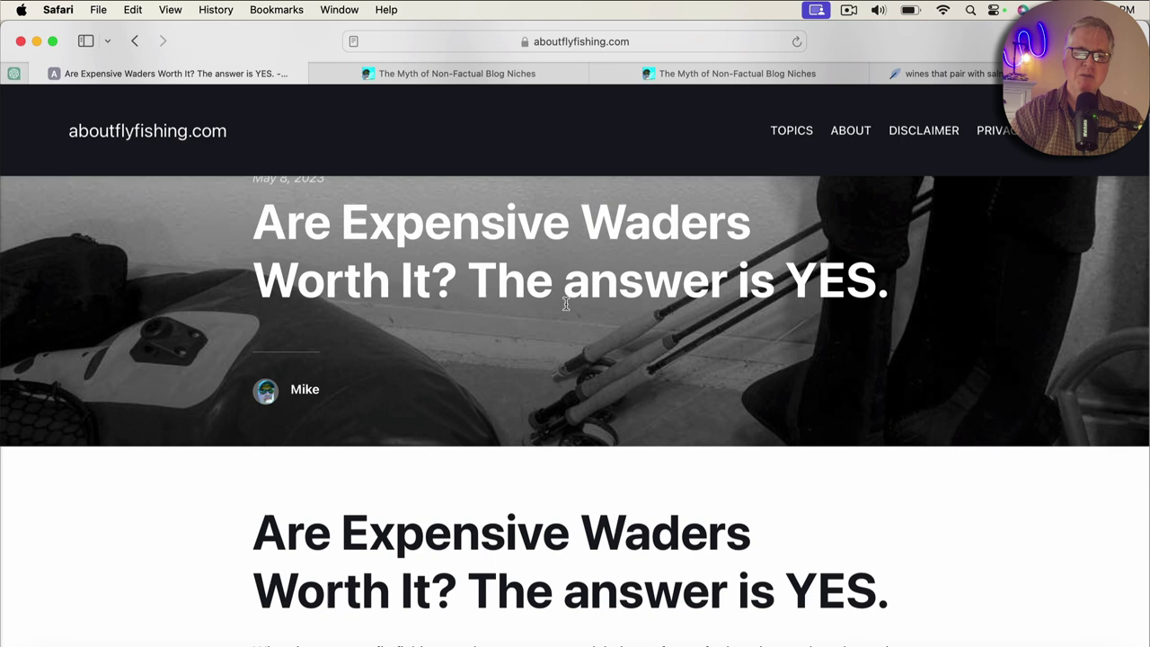
pyautogui.scroll(-3, 660, 318)
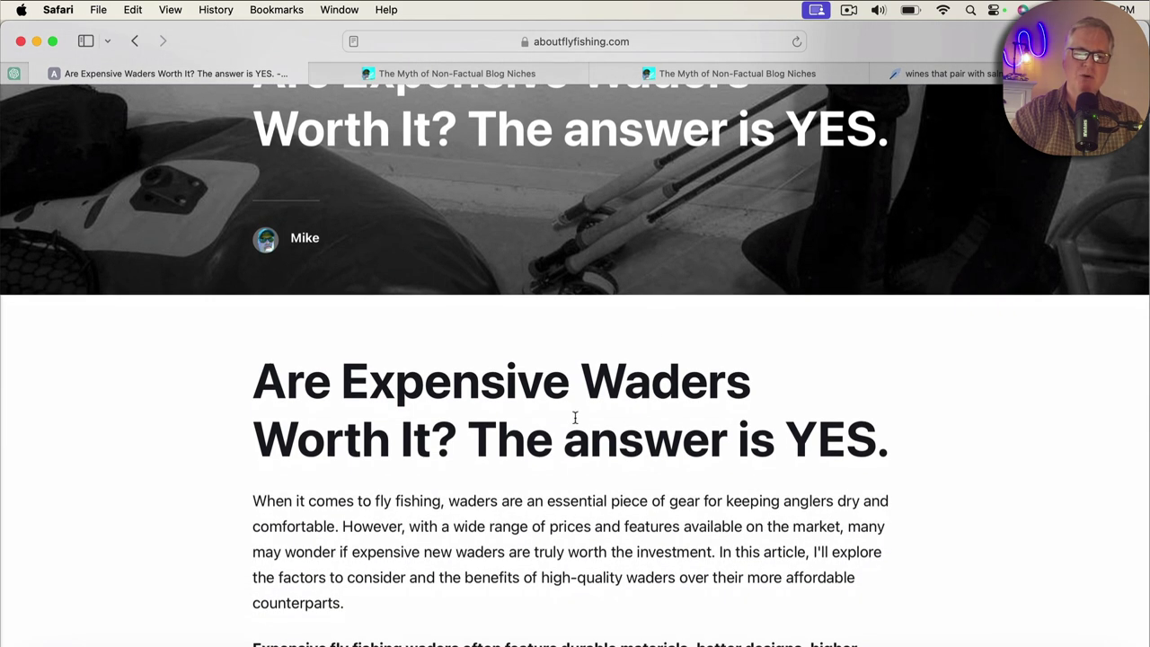
pyautogui.scroll(5, 574, 416)
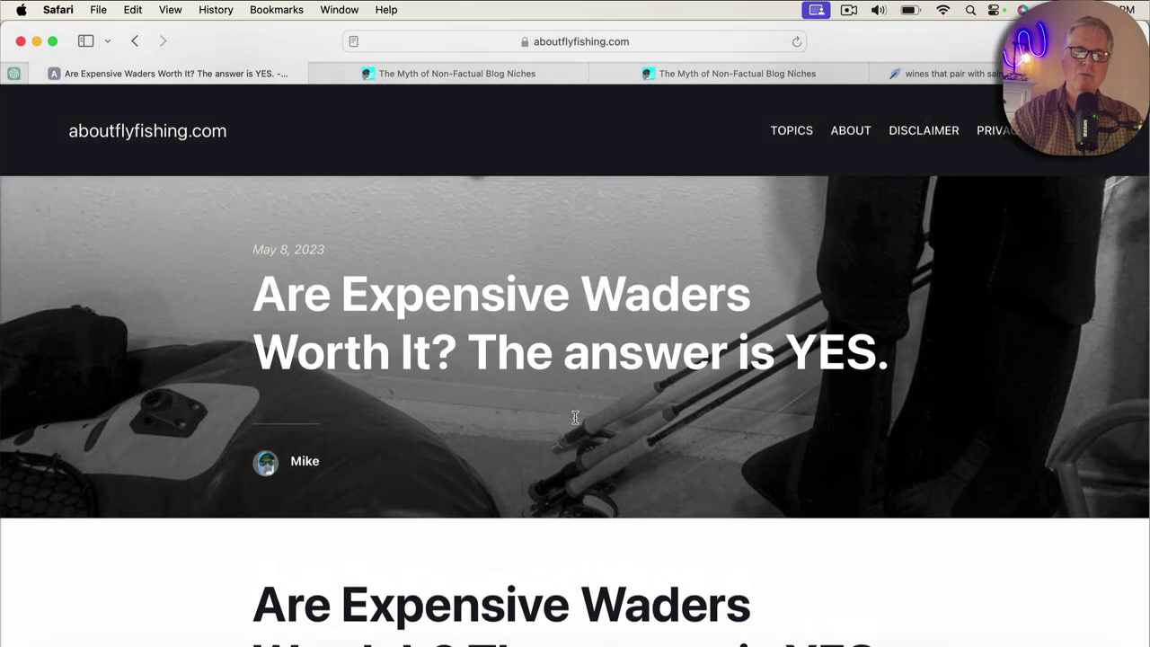
pyautogui.scroll(1, 575, 417)
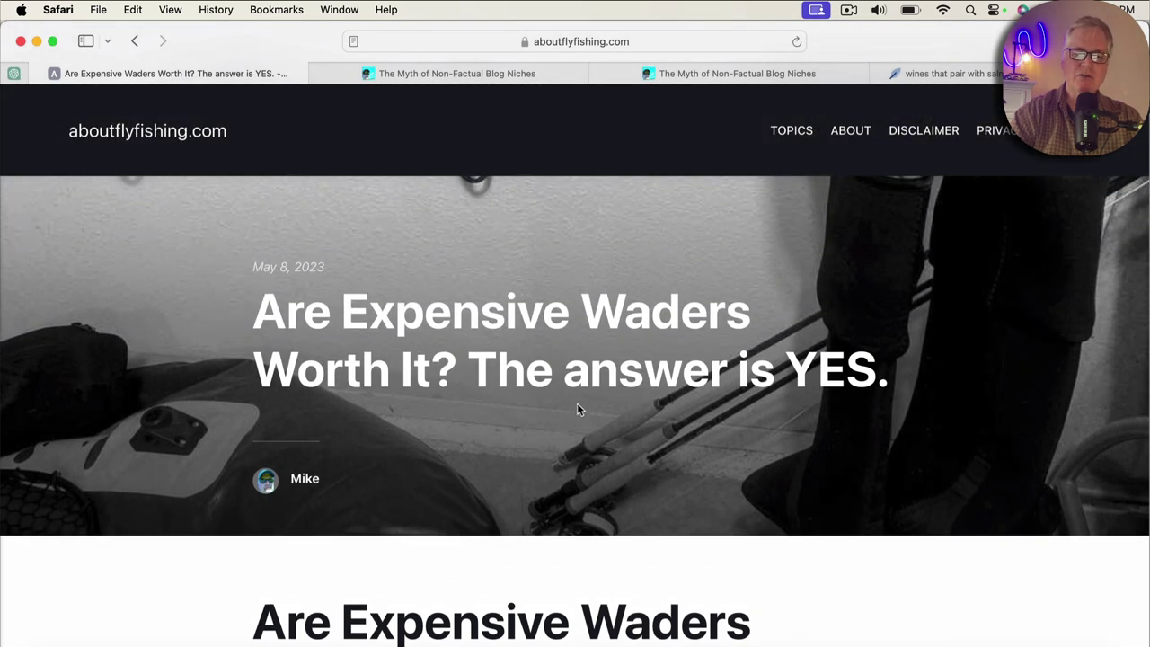
pyautogui.scroll(-2, 577, 402)
pyautogui.scroll(1, 576, 402)
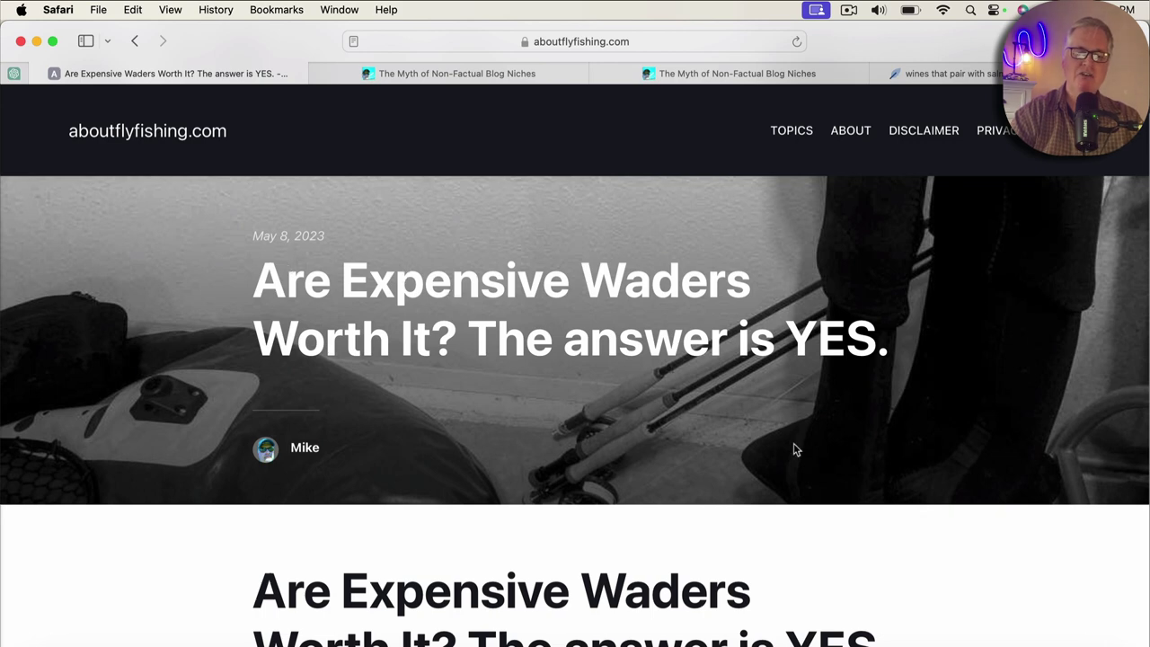
pyautogui.scroll(-5, 793, 445)
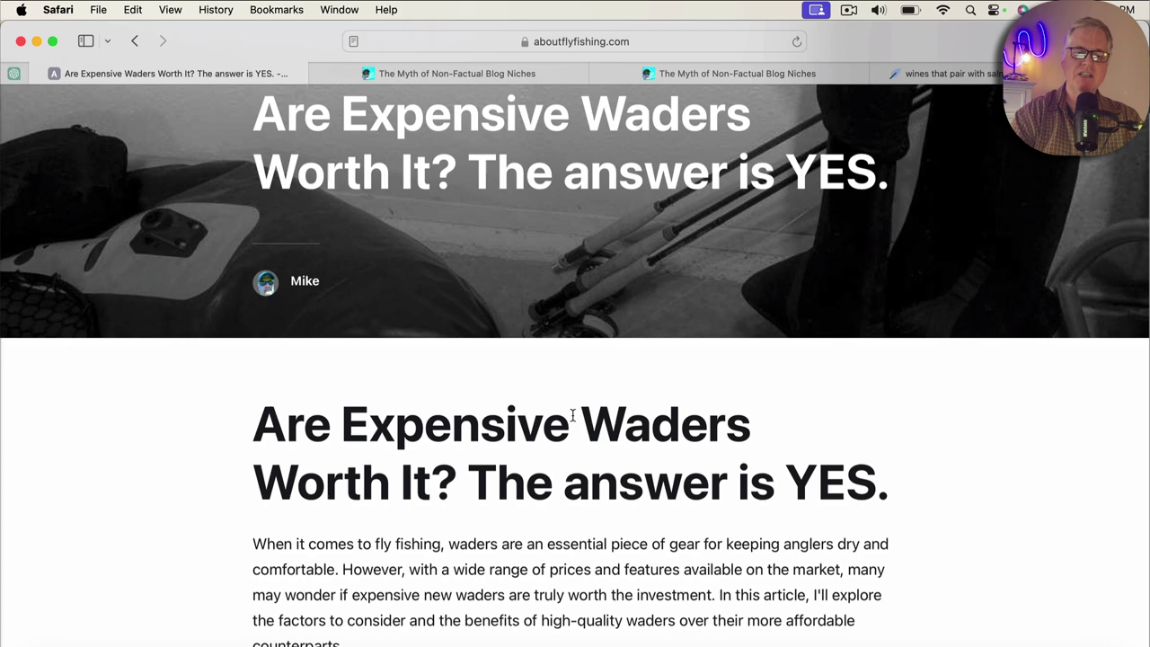
pyautogui.scroll(-3, 611, 512)
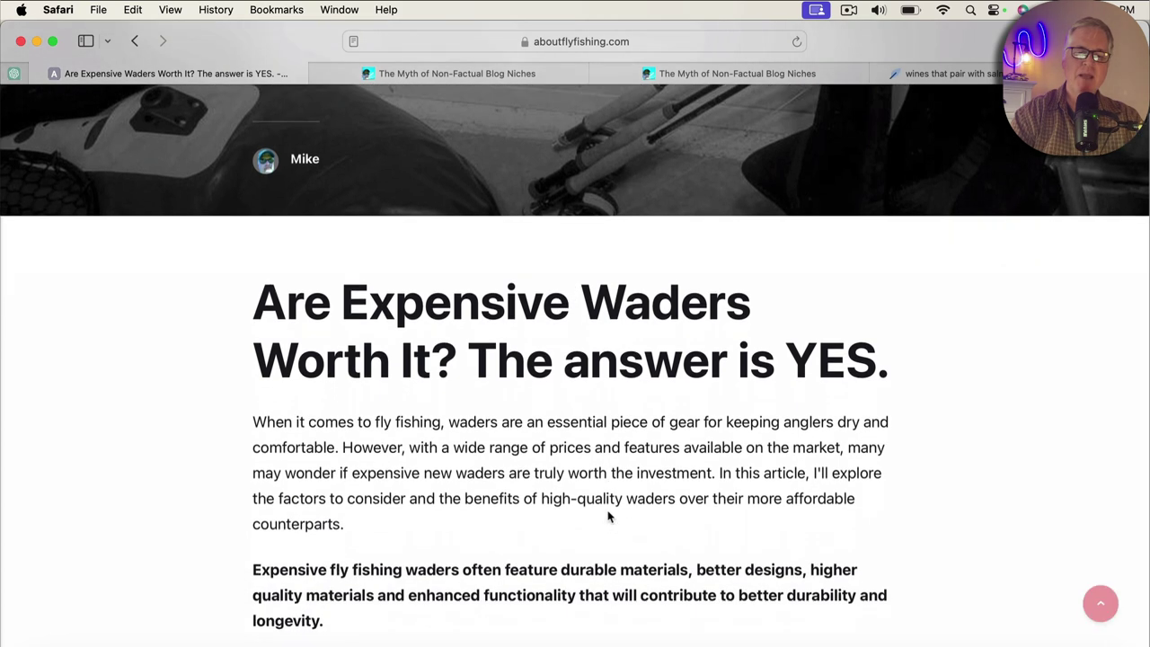
pyautogui.scroll(3, 608, 515)
pyautogui.scroll(4, 608, 515)
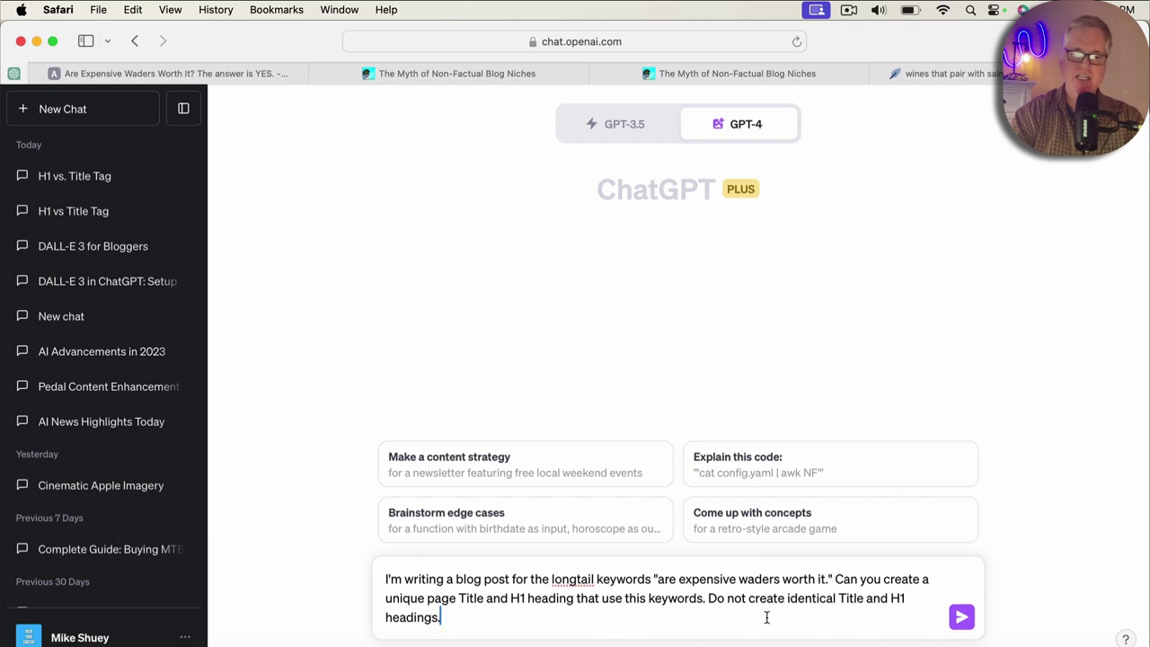
# Correct 'this' to 'these' in the prompt and send the request for a distinct Title and H1.
pyautogui.click(638, 597)
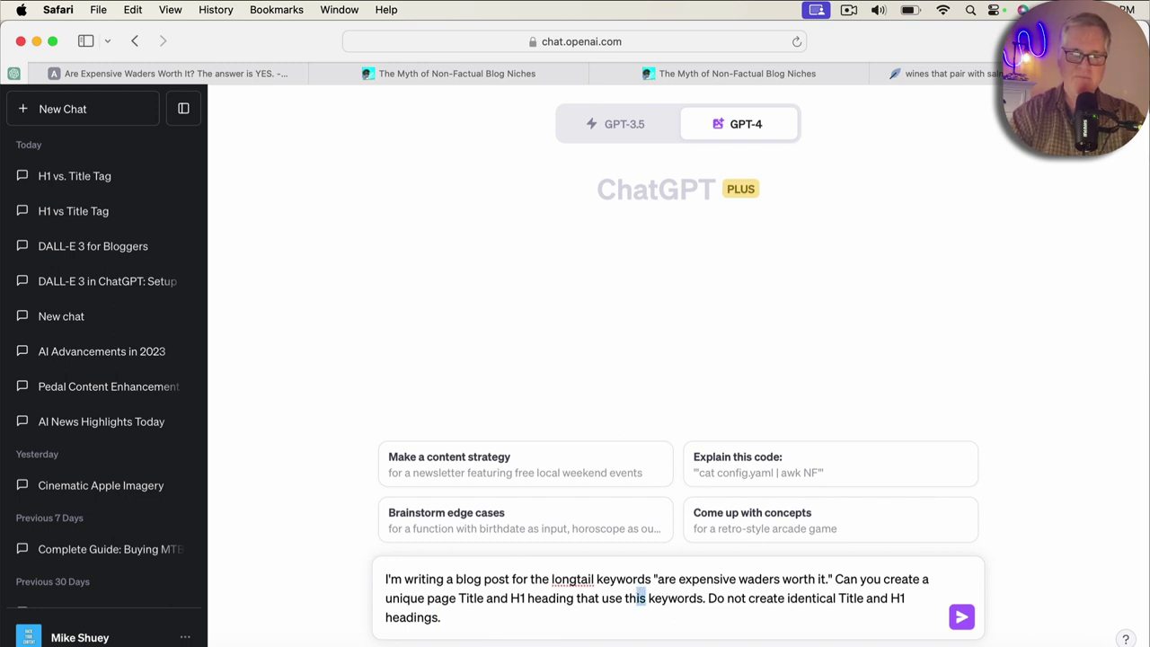
pyautogui.write('ese')
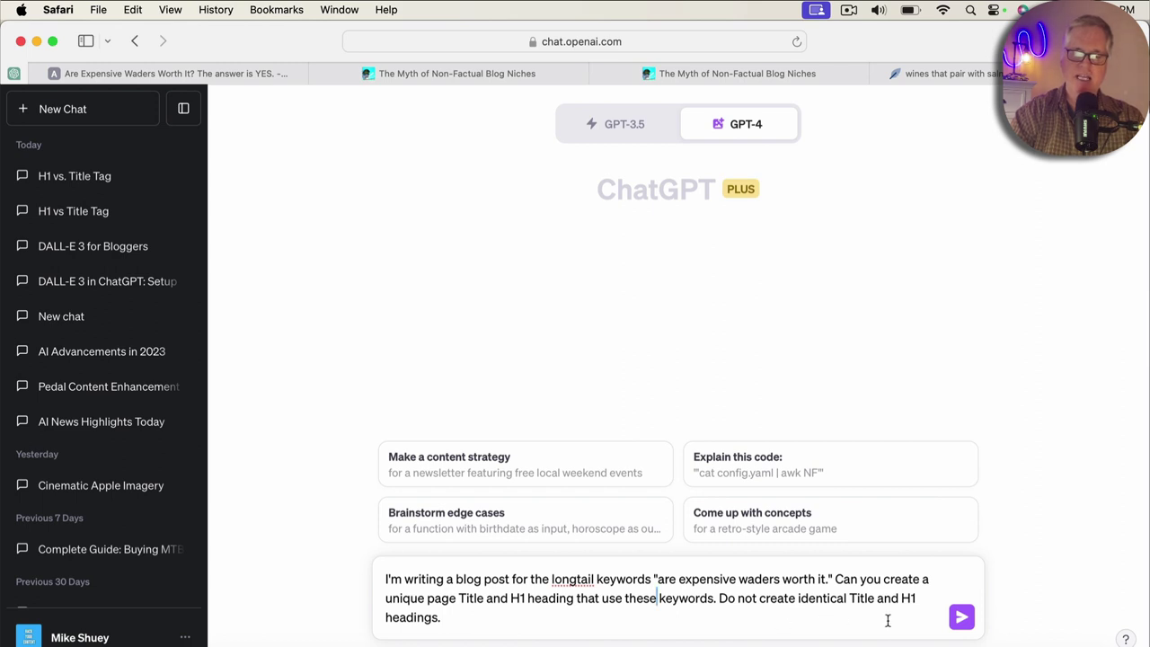
pyautogui.click(961, 617)
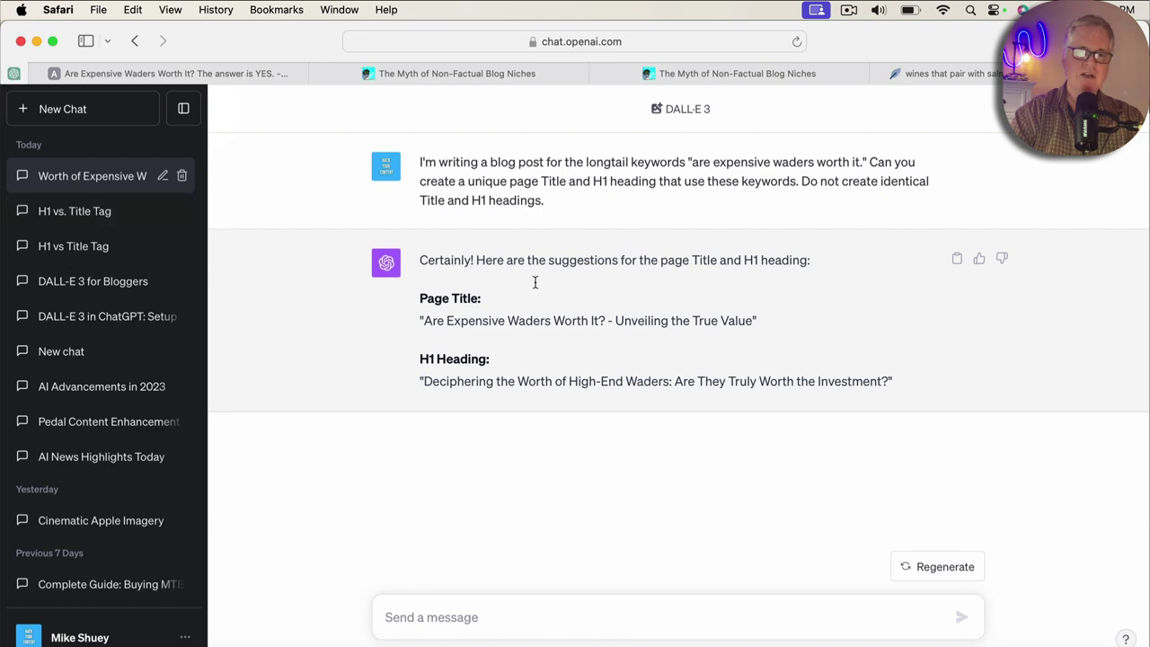
# Reread the 'H1 vs. Title Tag' chat's differences list, including SEO importance and one title per page.
pyautogui.click(101, 210)
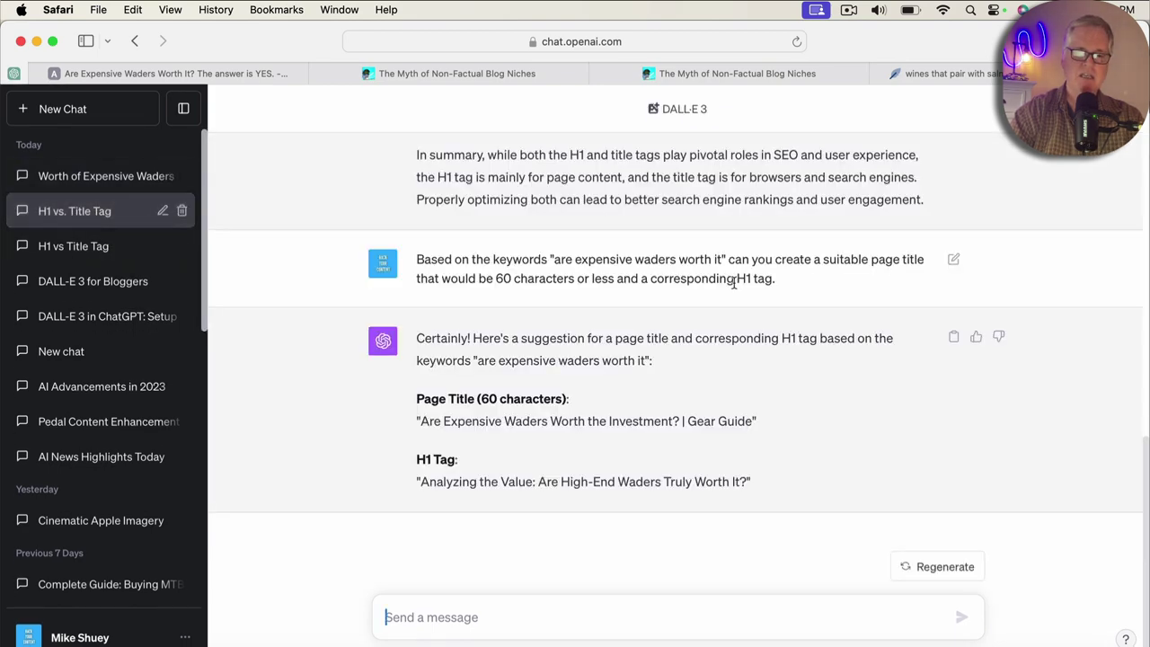
pyautogui.scroll(5, 734, 280)
pyautogui.scroll(2, 734, 282)
pyautogui.scroll(-4, 732, 287)
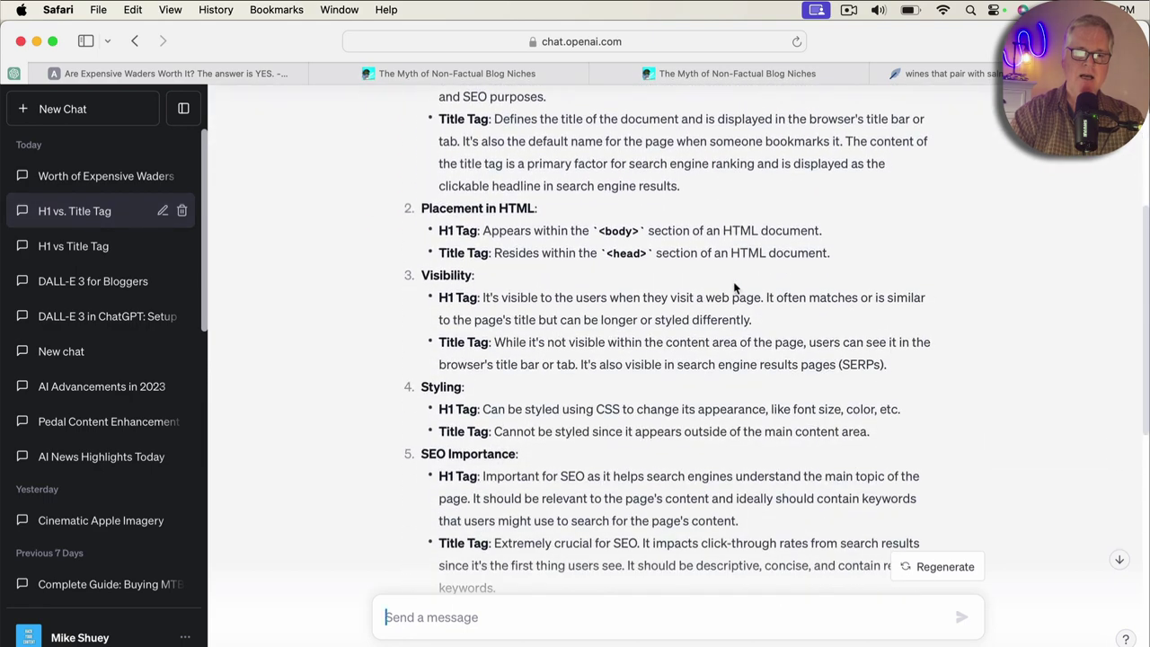
pyautogui.scroll(4, 733, 288)
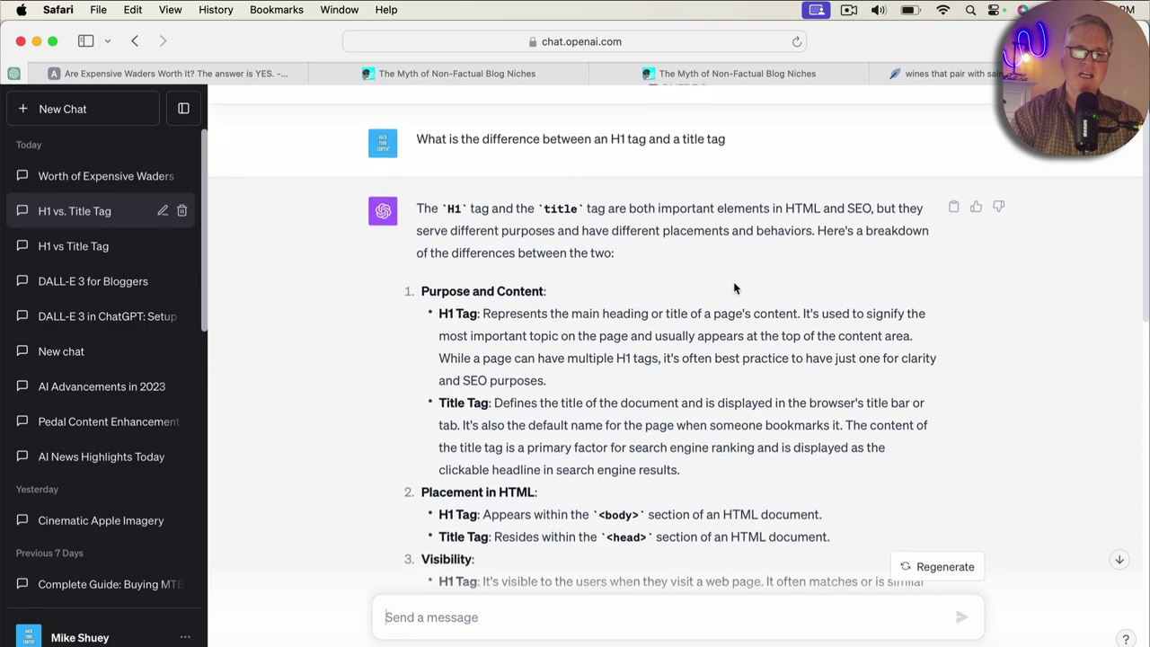
pyautogui.scroll(-1, 734, 287)
pyautogui.scroll(-5, 734, 282)
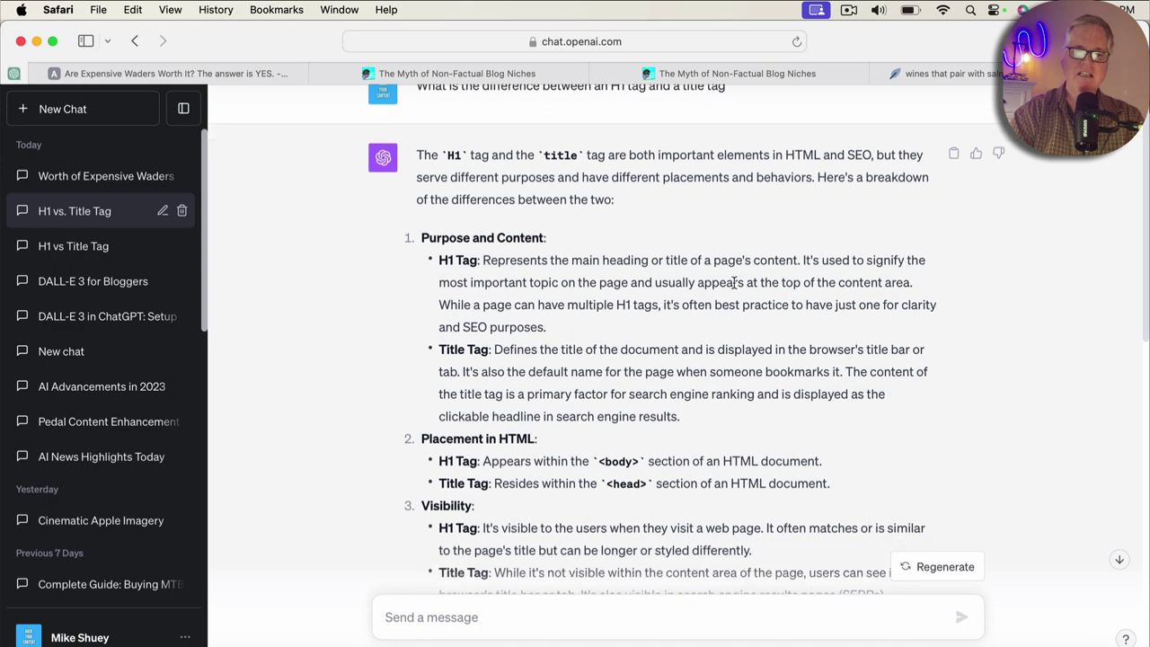
pyautogui.scroll(-2, 734, 282)
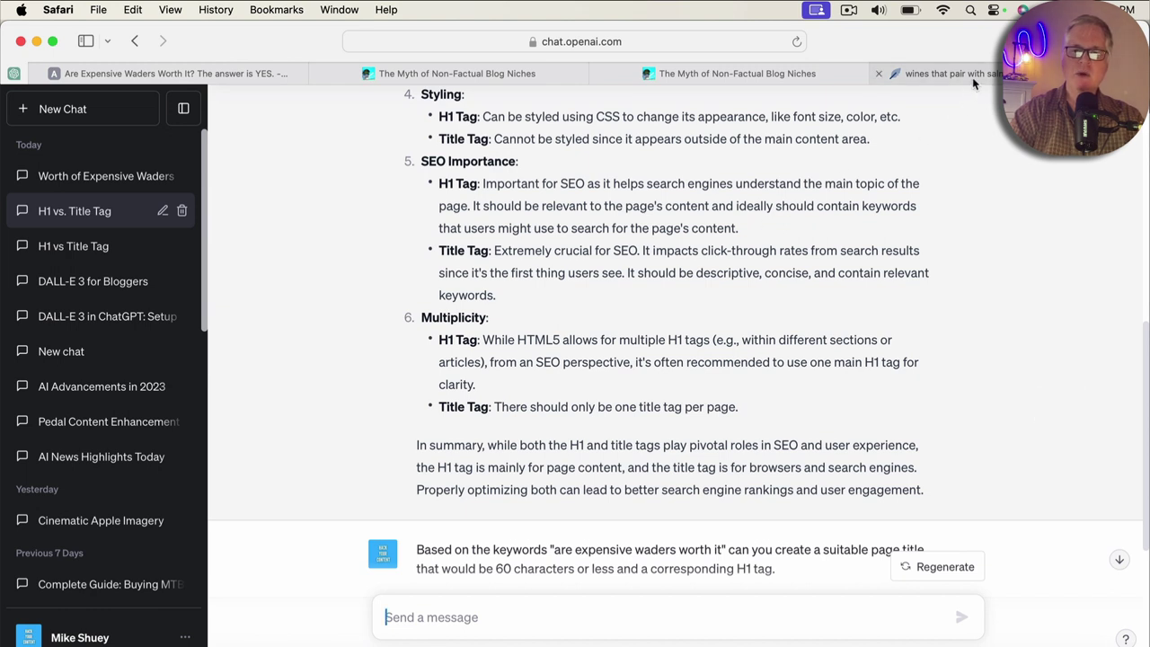
pyautogui.moveTo(971, 79)
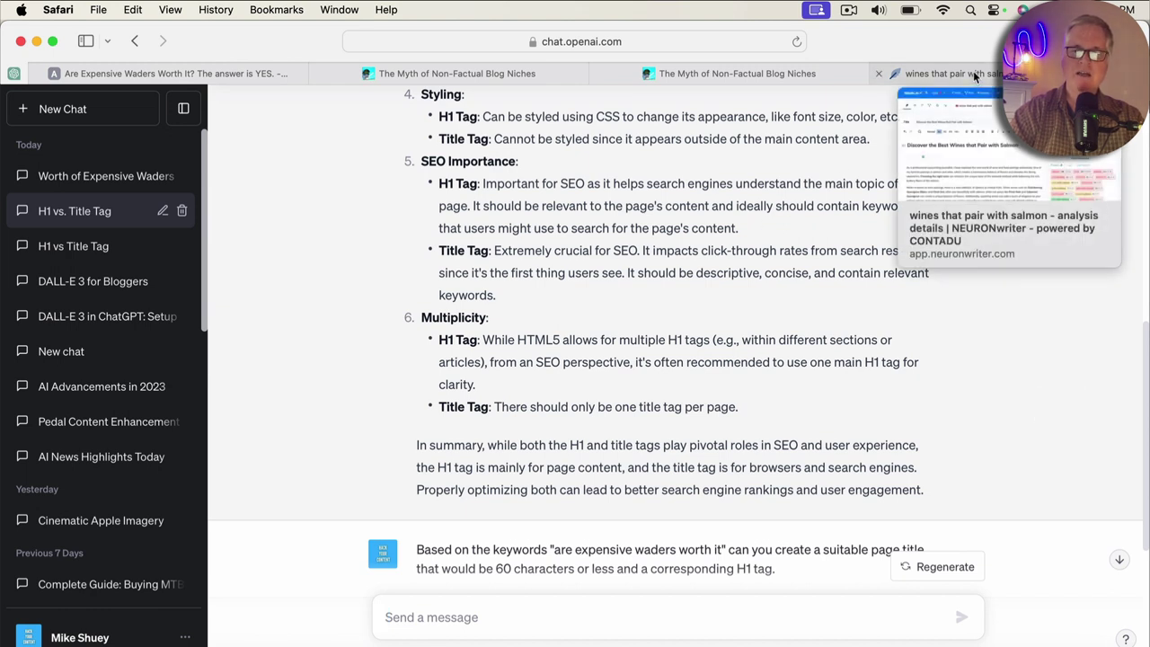
# Delete the salmon wines article's H1 heading and save, dropping the content score from 78 to 63.
pyautogui.click(975, 77)
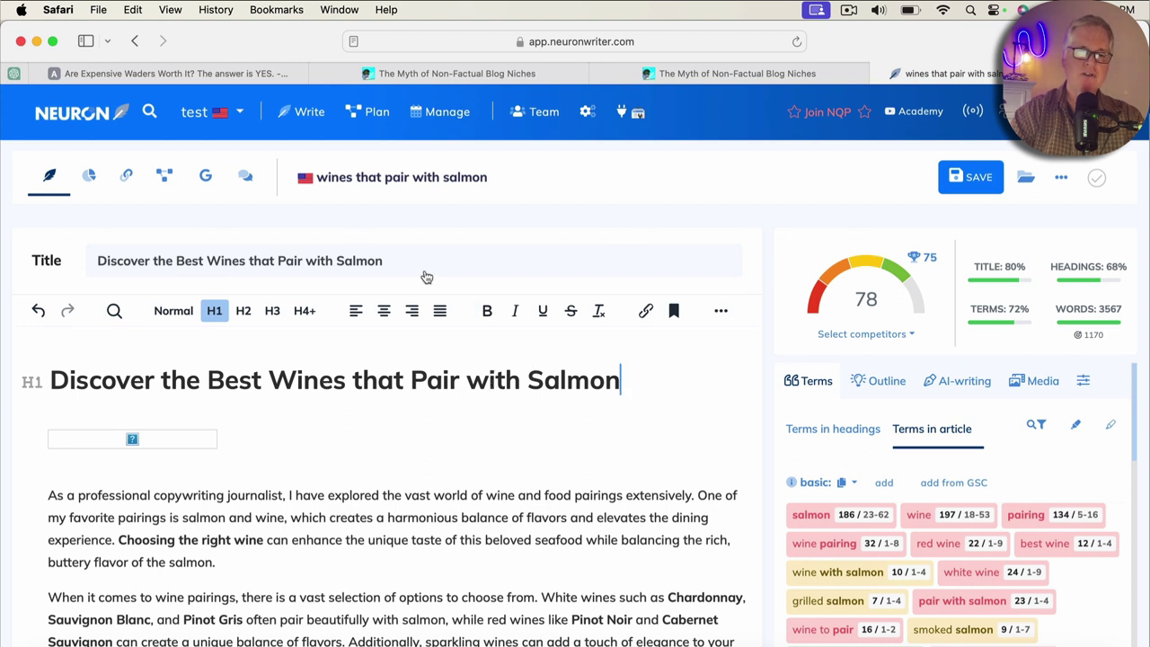
pyautogui.tripleClick(542, 380)
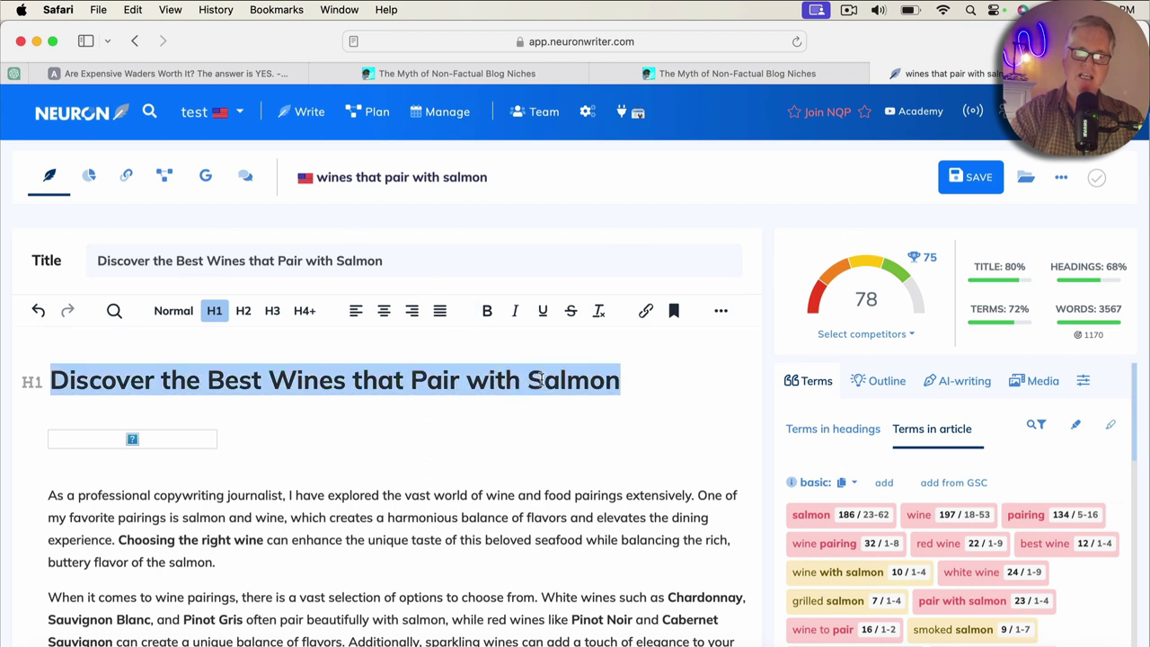
pyautogui.press('BackSpace')
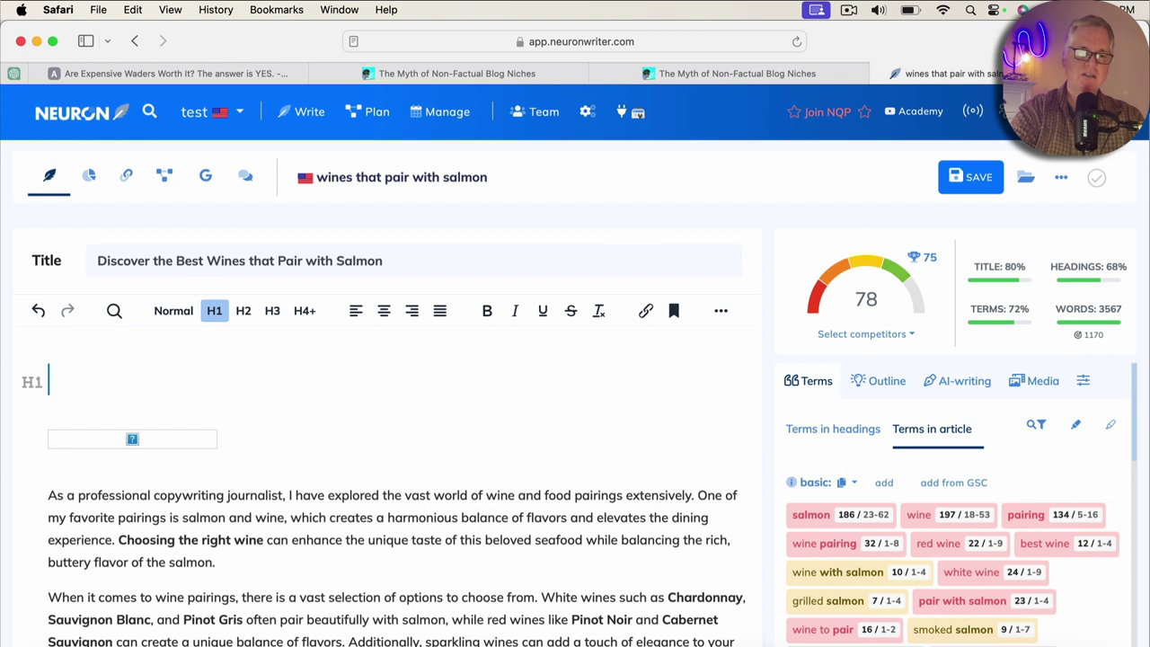
pyautogui.click(976, 182)
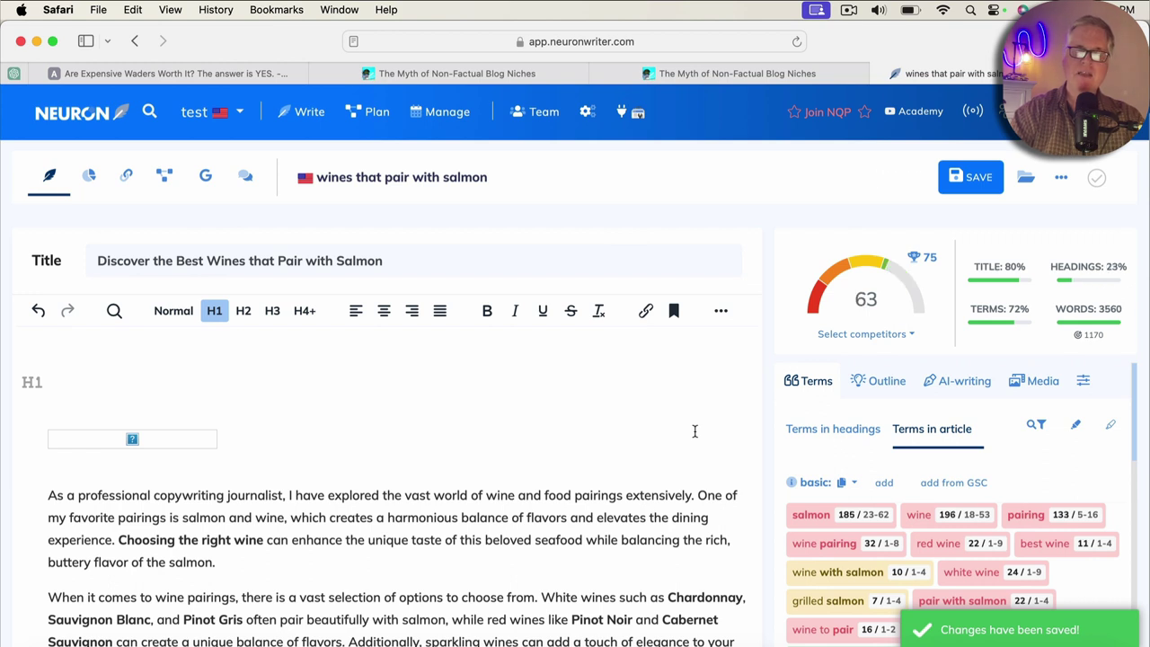
pyautogui.click(135, 380)
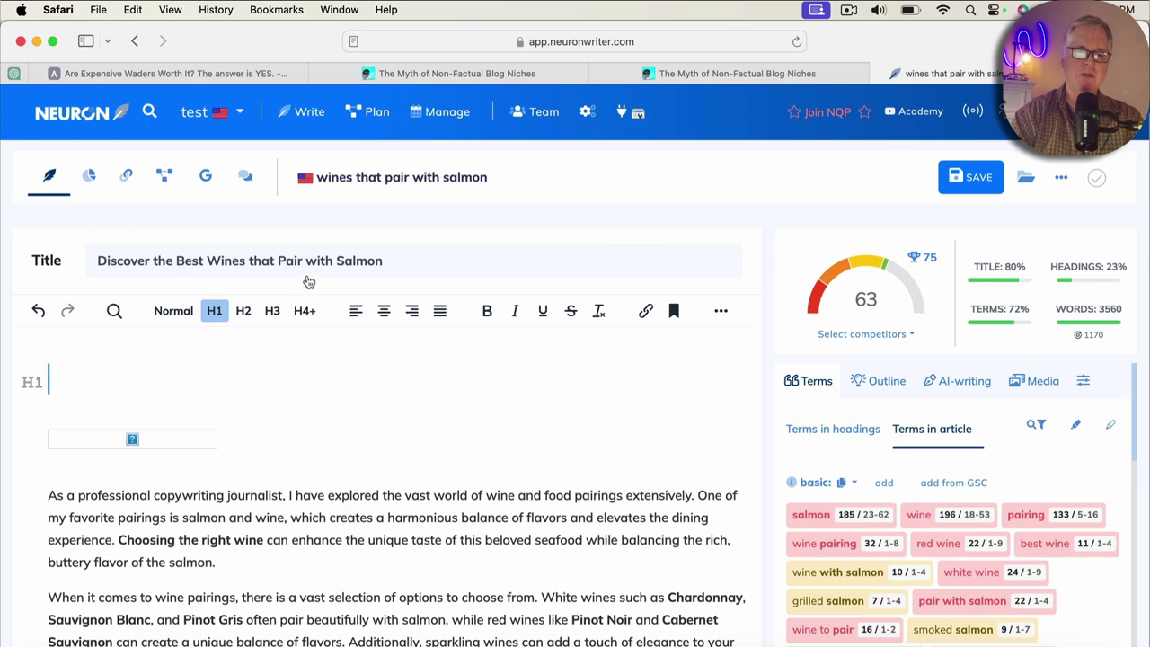
# Copy the page title and paste it into the empty H1, restoring the score to 78.
pyautogui.click(393, 264)
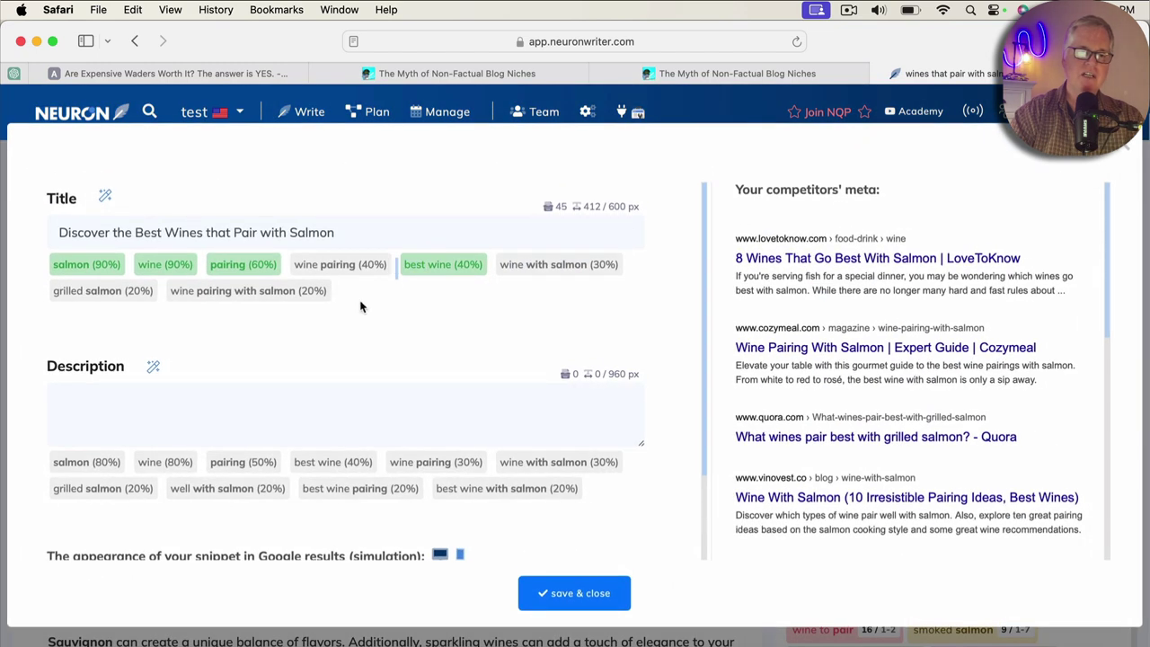
pyautogui.press('super+a')
pyautogui.press('super+c')
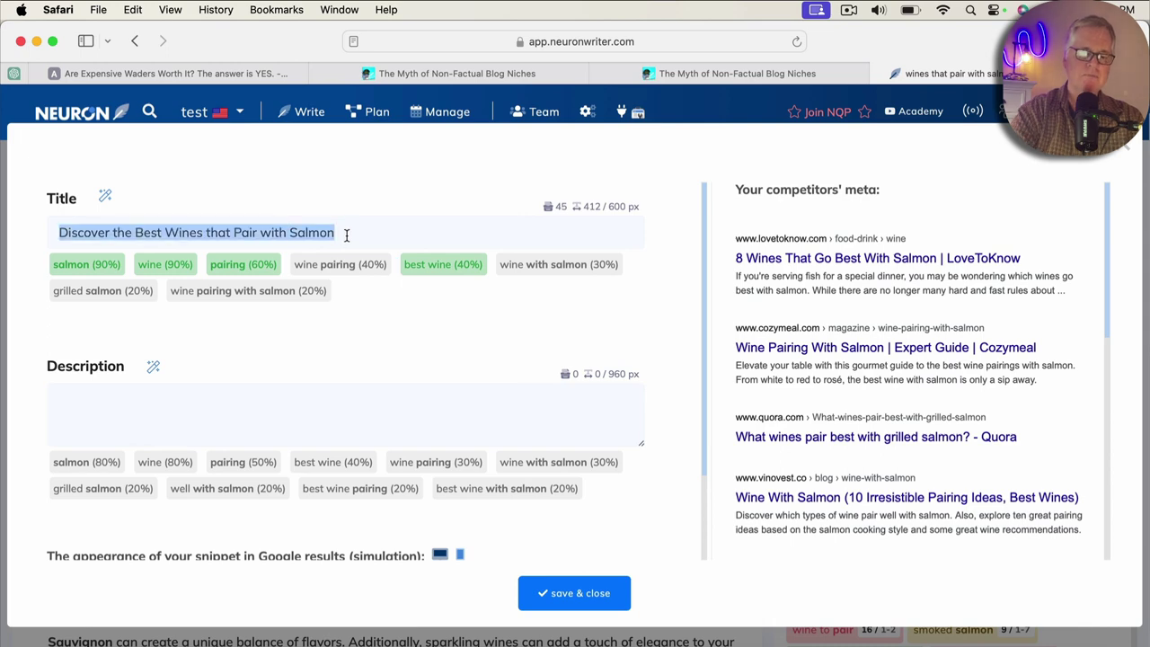
pyautogui.click(562, 595)
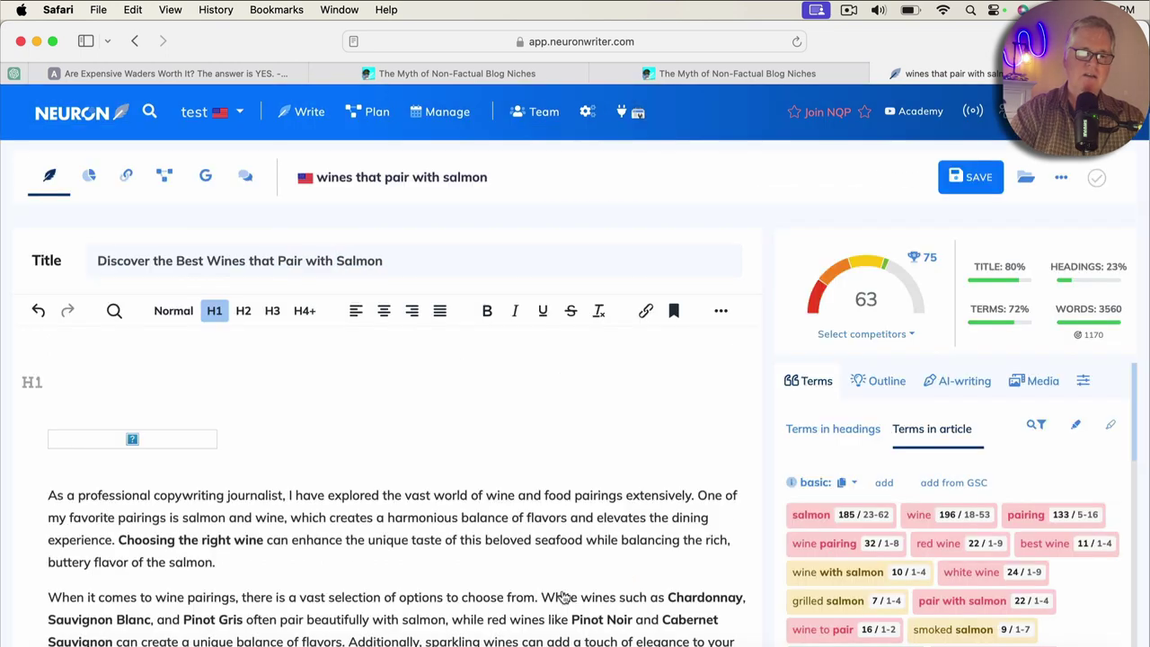
pyautogui.click(114, 383)
pyautogui.press('super+v')
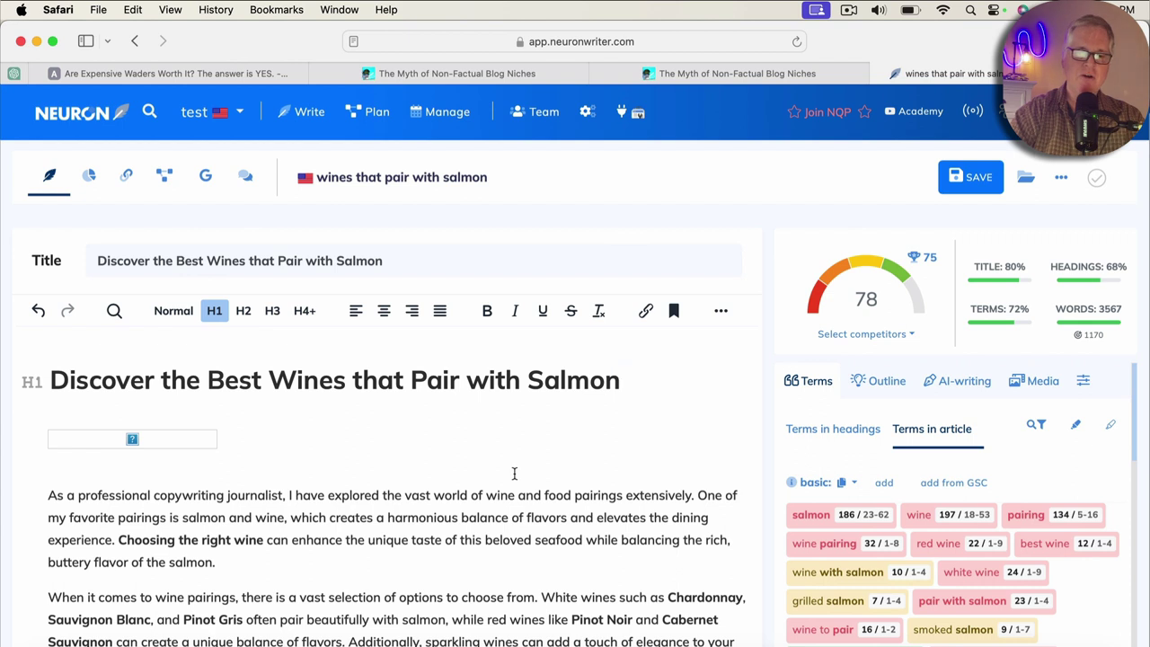
# Review the suggested terms for headings, then reopen the title and description editor.
pyautogui.click(792, 441)
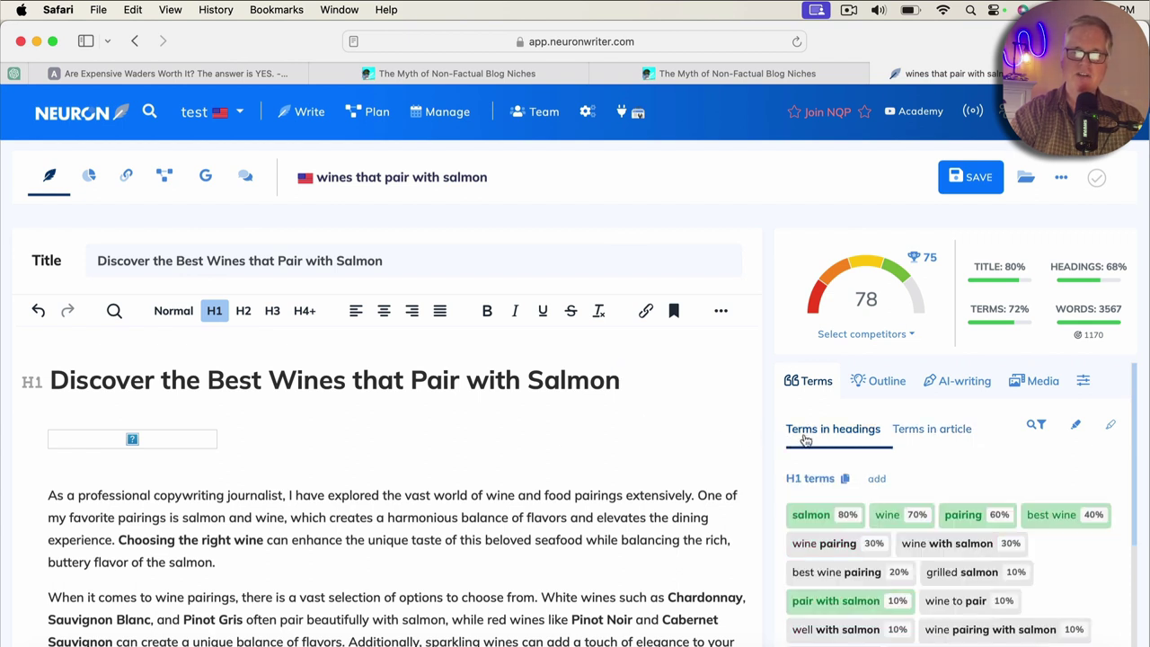
pyautogui.scroll(-2, 1013, 501)
pyautogui.scroll(2, 1013, 501)
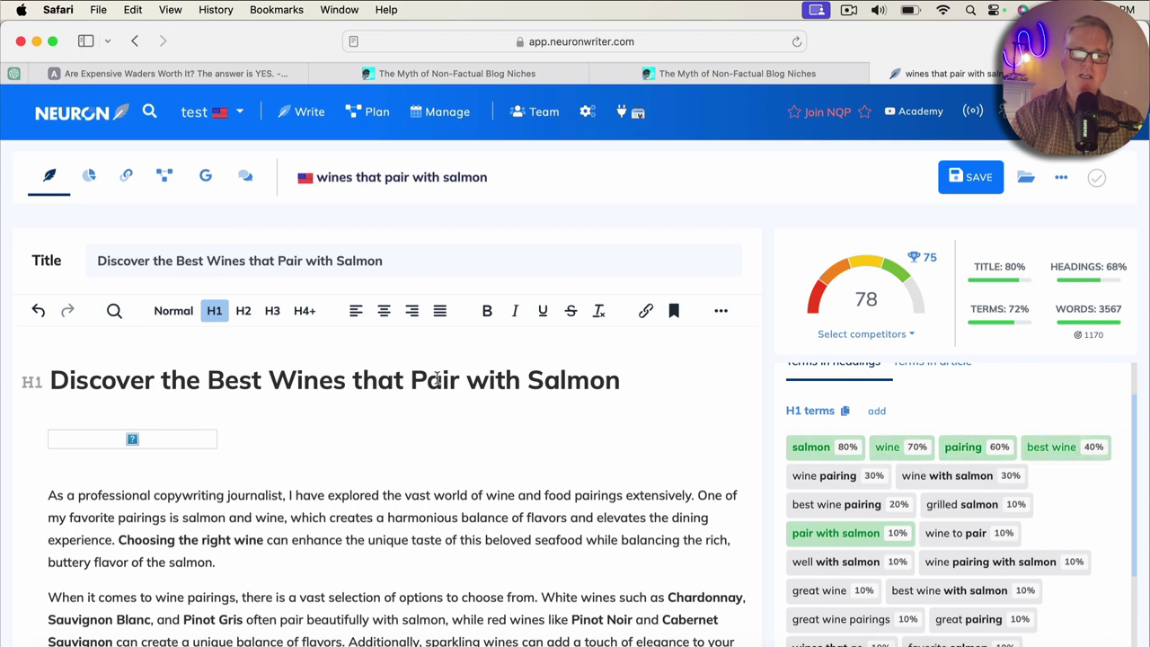
pyautogui.click(332, 268)
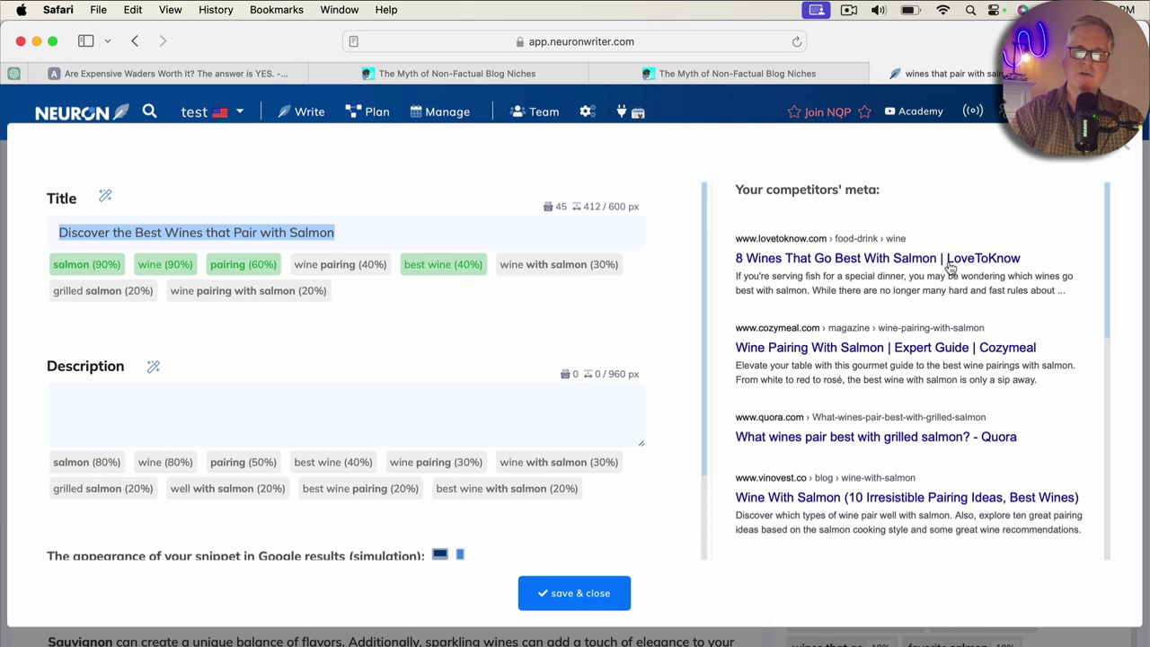
# Close the title and description editor to return to the salmon wines article.
pyautogui.click(1123, 157)
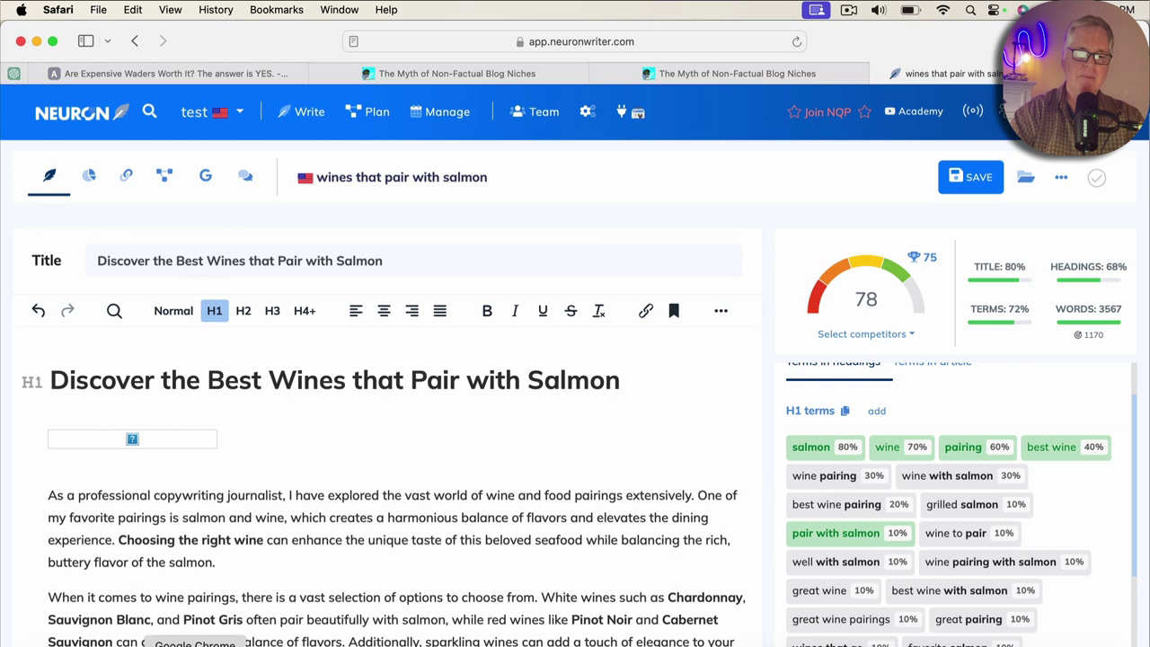
# In Chrome, show the 'the myth of non-factual blog niches' results with mikeshuey.com ranked second.
pyautogui.click(195, 643)
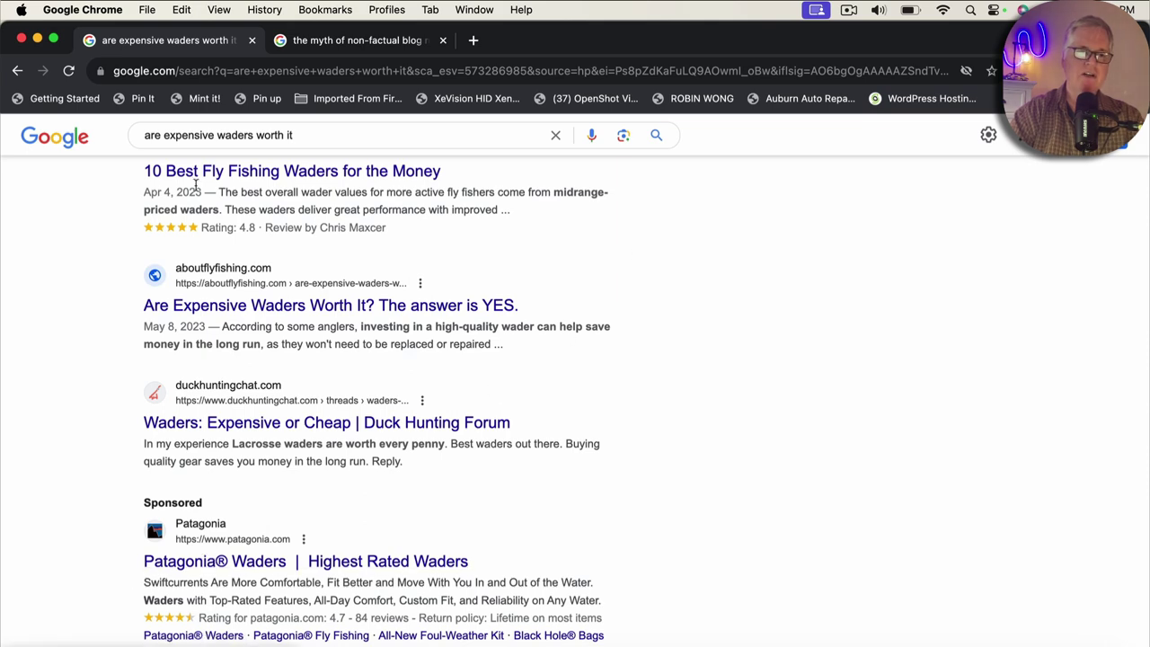
pyautogui.click(383, 38)
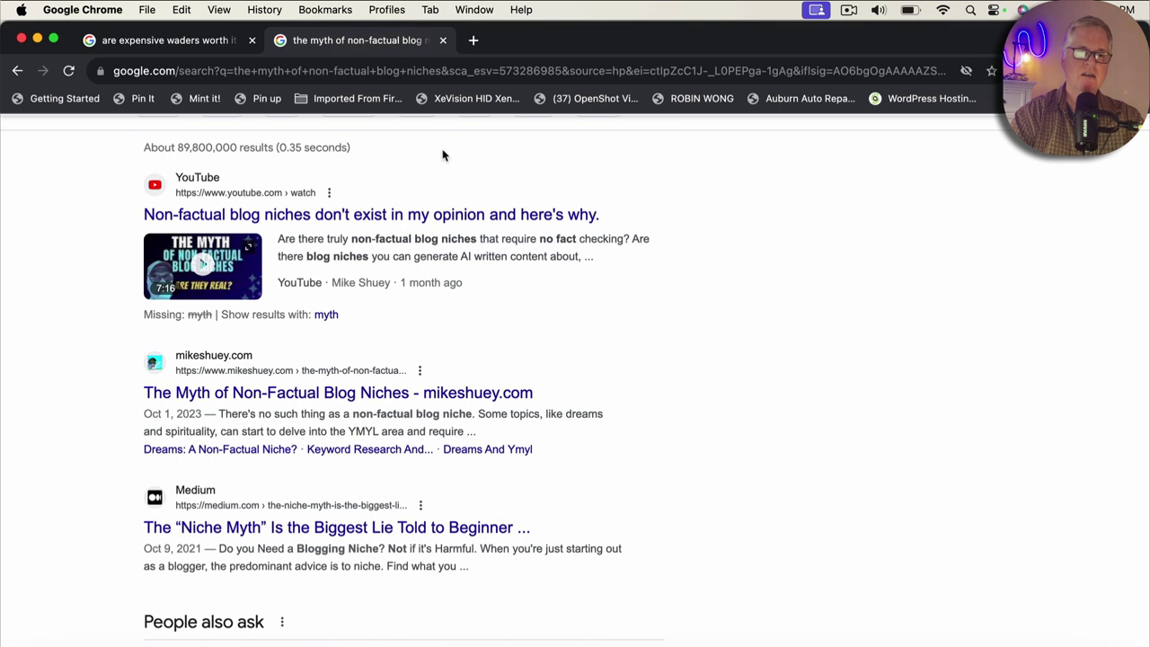